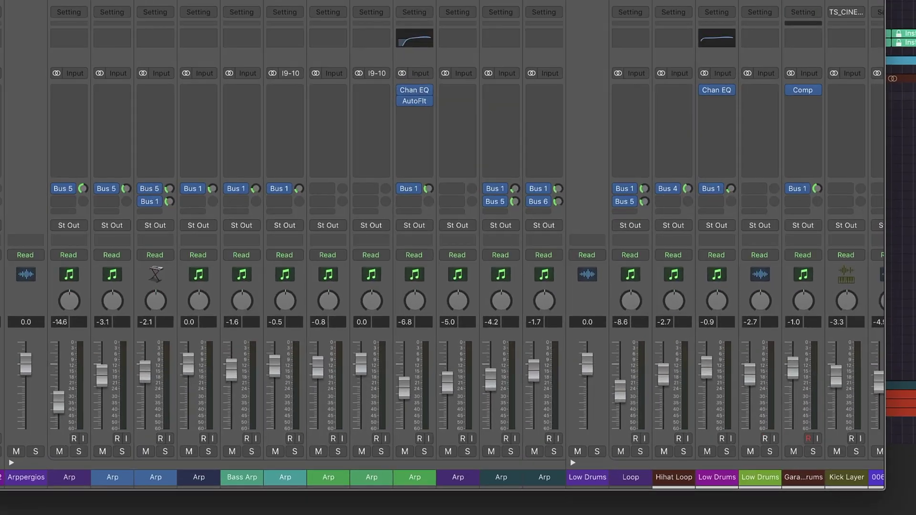
- Look over the mixer's channel strips and bus sends, from the Arp tracks across to the reverb and delay auxes
{"action": "scroll", "coordinate": [605, 323], "scroll_direction": "right", "scroll_amount": 15}
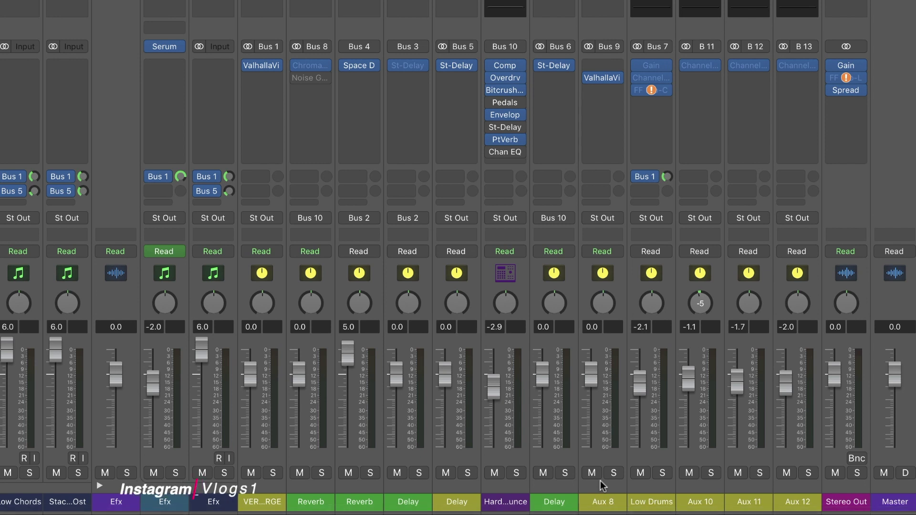
{"action": "scroll", "coordinate": [599, 482], "scroll_direction": "left", "scroll_amount": 15}
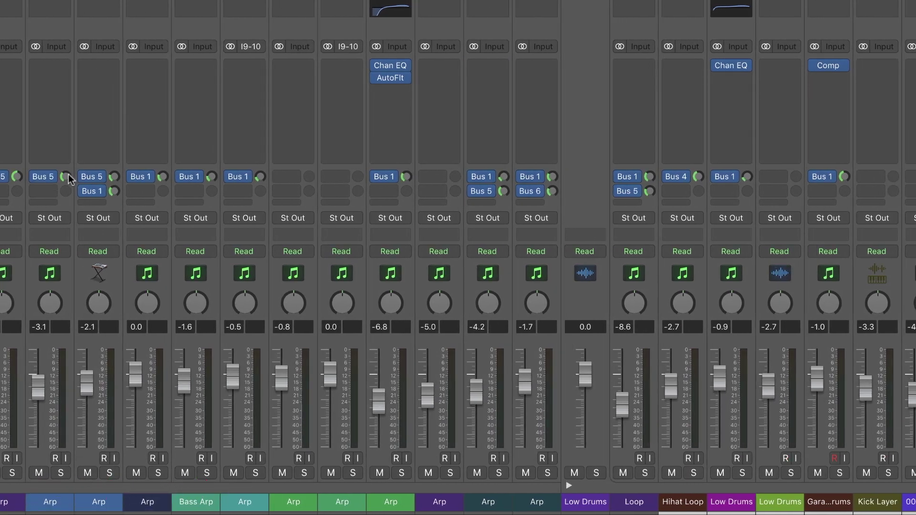
{"action": "scroll", "coordinate": [775, 380], "scroll_direction": "right", "scroll_amount": 20}
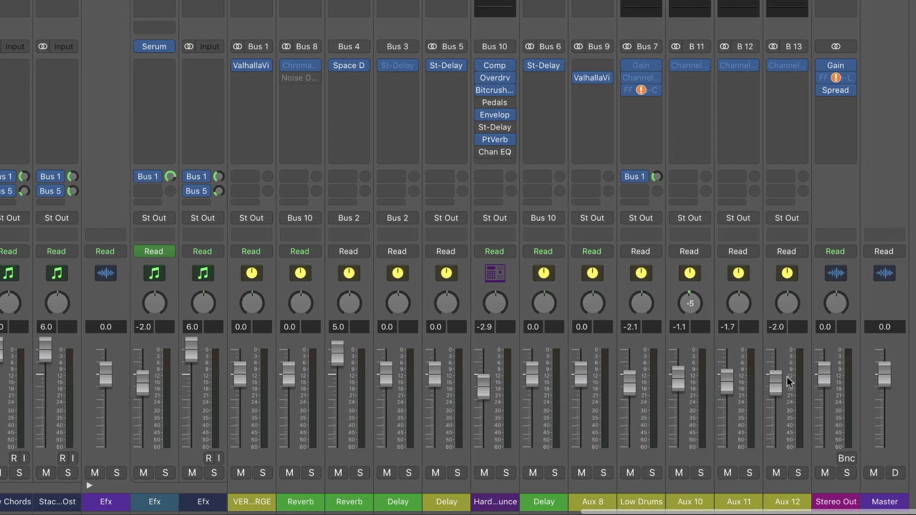
{"action": "scroll", "coordinate": [786, 377], "scroll_direction": "left", "scroll_amount": 10}
{"action": "scroll", "coordinate": [41, 190], "scroll_direction": "left", "scroll_amount": 15}
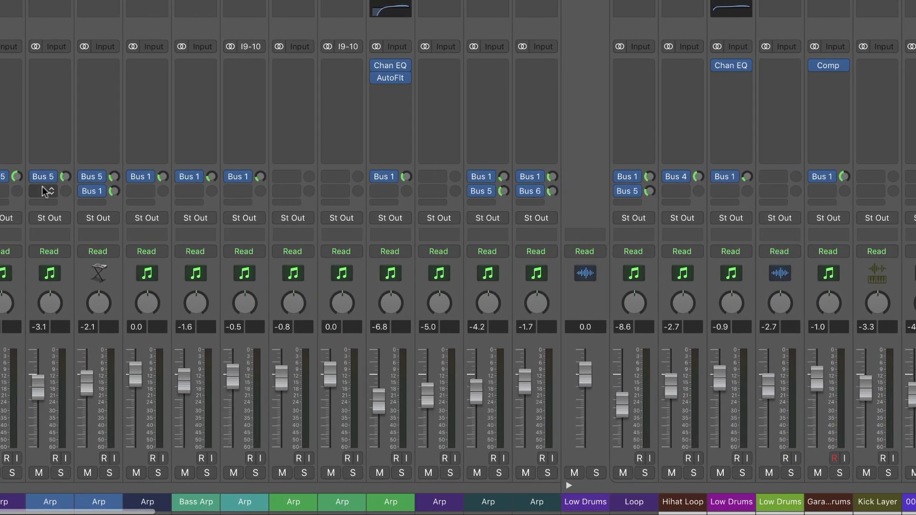
{"action": "scroll", "coordinate": [46, 191], "scroll_direction": "left", "scroll_amount": 1}
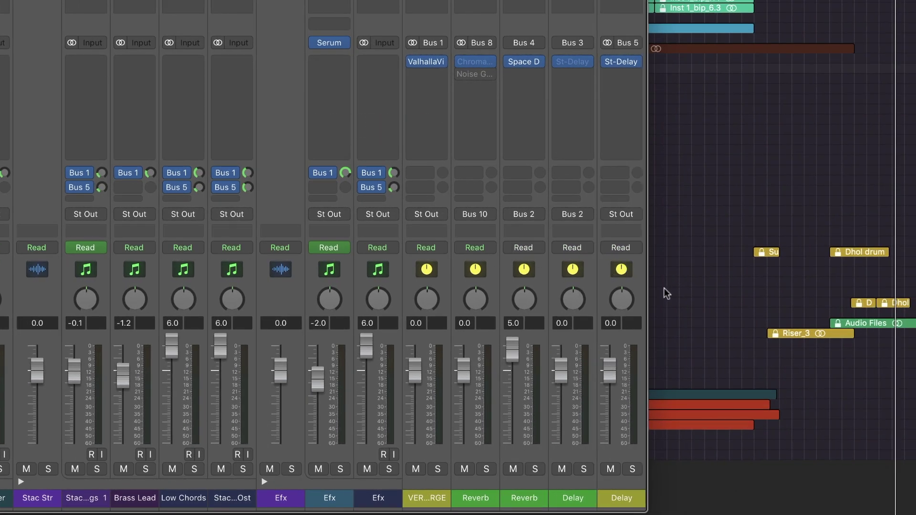
{"action": "scroll", "coordinate": [143, 310], "scroll_direction": "right", "scroll_amount": 10}
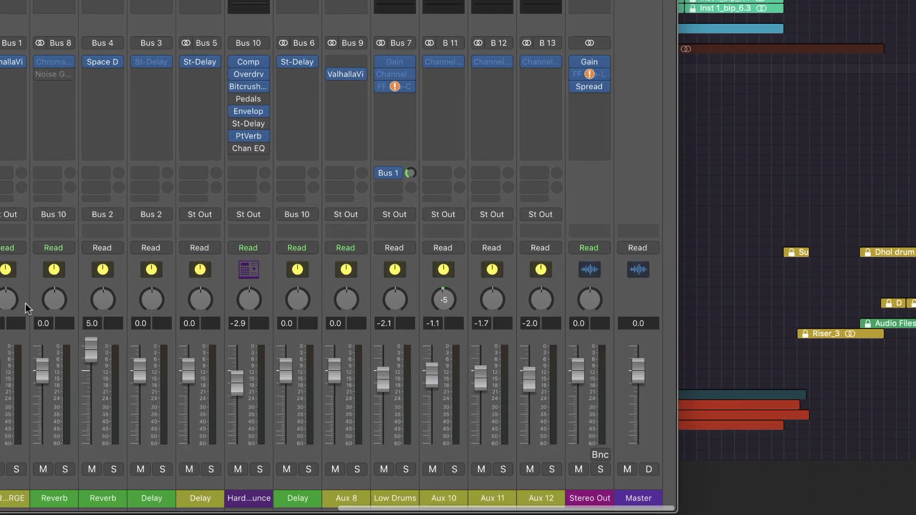
{"action": "scroll", "coordinate": [240, 305], "scroll_direction": "left", "scroll_amount": 15}
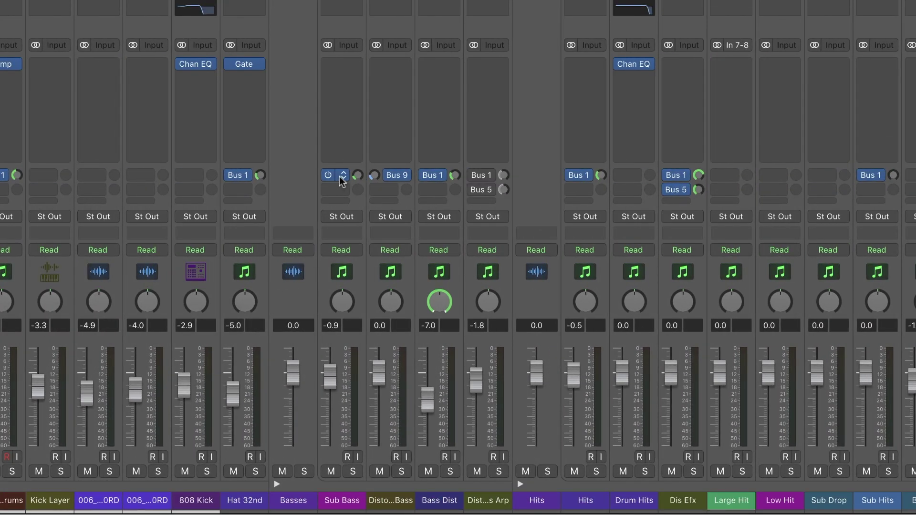
{"action": "scroll", "coordinate": [341, 180], "scroll_direction": "right", "scroll_amount": 10}
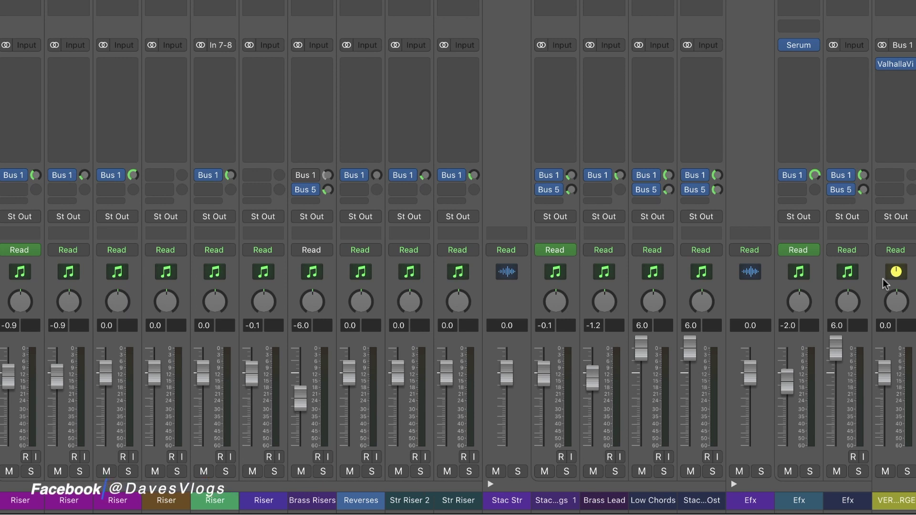
{"action": "scroll", "coordinate": [883, 285], "scroll_direction": "right", "scroll_amount": 15}
{"action": "scroll", "coordinate": [815, 298], "scroll_direction": "left", "scroll_amount": 4}
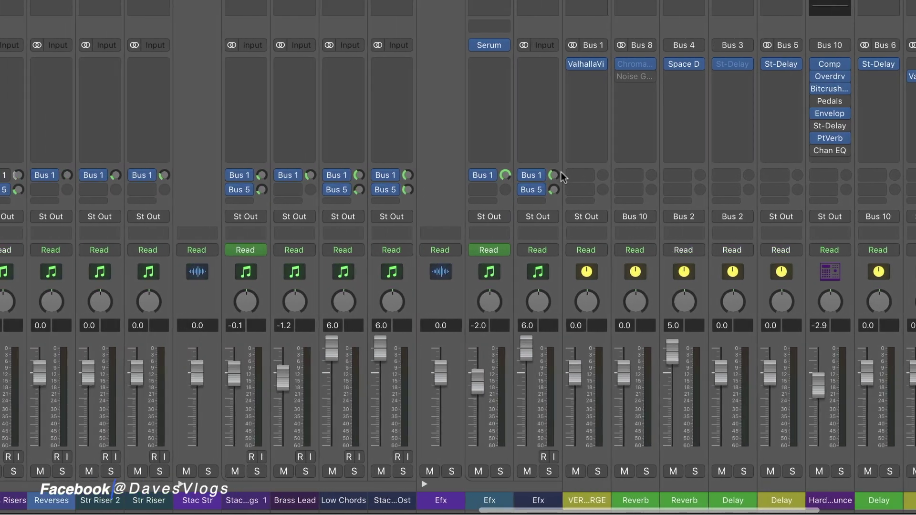
{"action": "scroll", "coordinate": [563, 176], "scroll_direction": "left", "scroll_amount": 3}
{"action": "scroll", "coordinate": [423, 310], "scroll_direction": "left", "scroll_amount": 15}
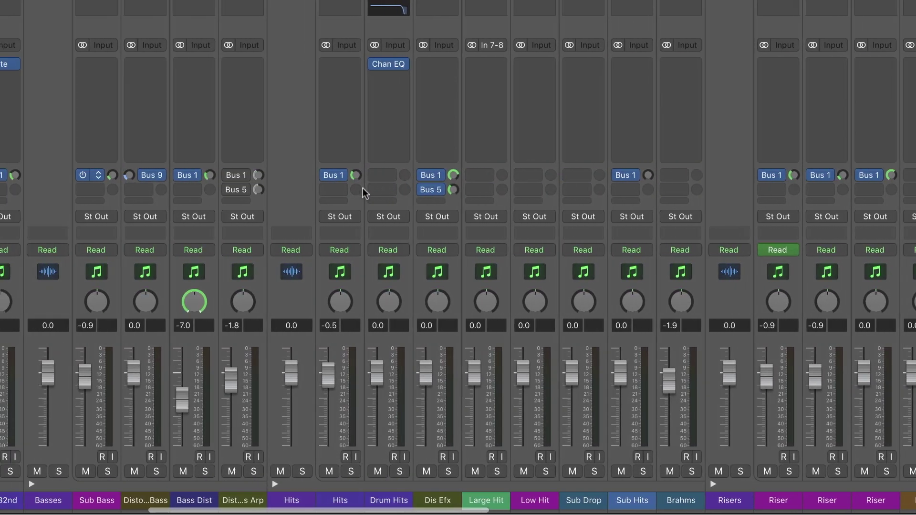
{"action": "scroll", "coordinate": [364, 193], "scroll_direction": "left", "scroll_amount": 2}
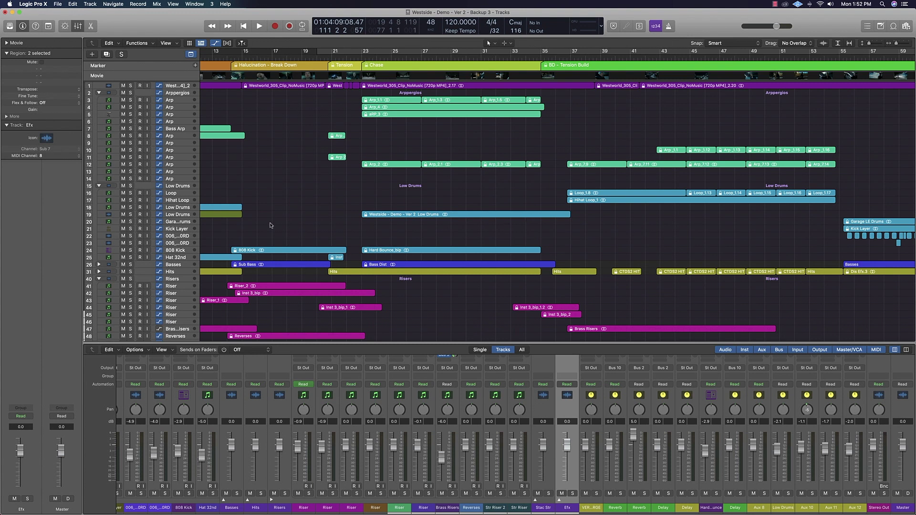
- Go through the track list to the effect return tracks at its end and select the last Delay track
{"action": "scroll", "coordinate": [270, 225], "scroll_direction": "down", "scroll_amount": 5}
{"action": "scroll", "coordinate": [220, 195], "scroll_direction": "up", "scroll_amount": 5}
{"action": "scroll", "coordinate": [286, 150], "scroll_direction": "down", "scroll_amount": 3}
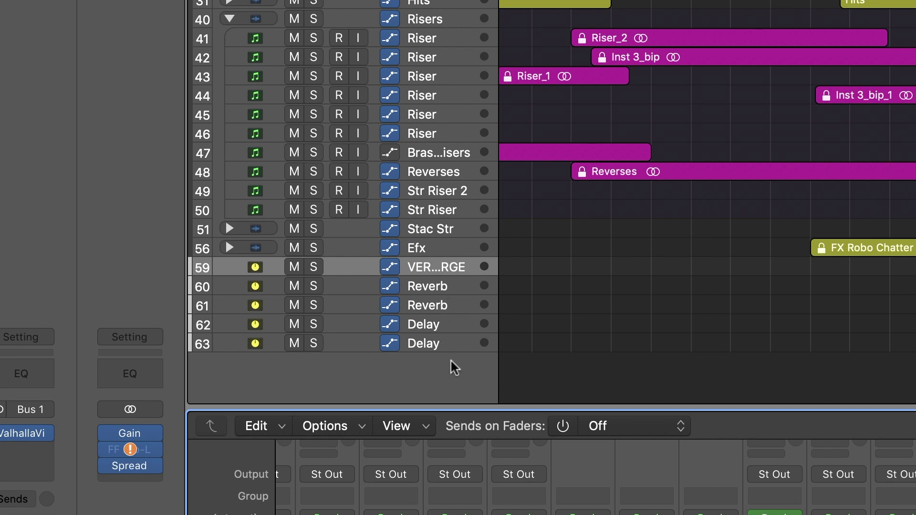
{"action": "key", "text": "Tab"}
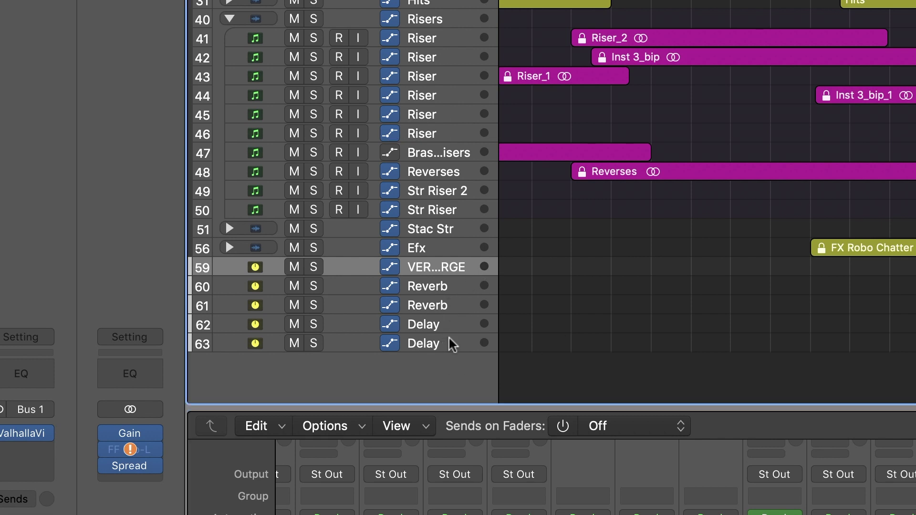
{"action": "left_click", "coordinate": [452, 344]}
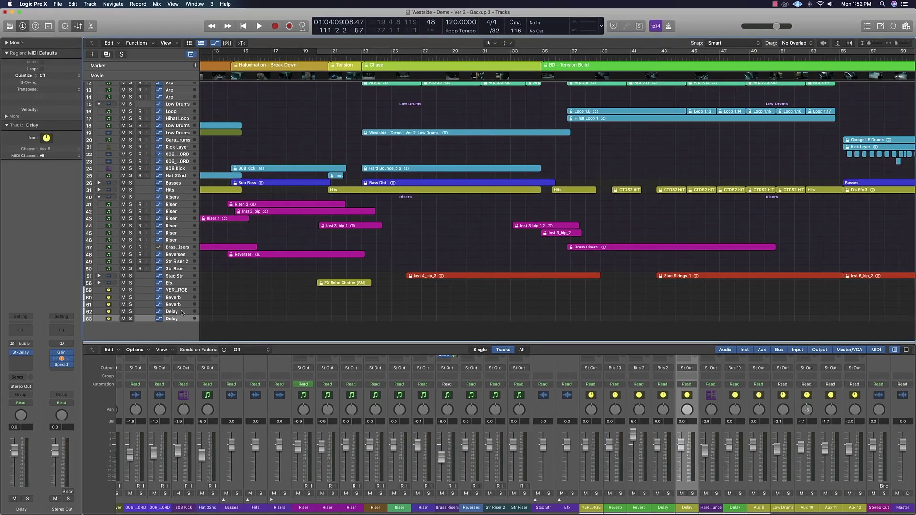
- Try the volume fader of the Bus 3 Delay track, reset it, and inspect the track's delay plug-in
{"action": "left_click", "coordinate": [182, 312]}
{"action": "left_click_drag", "start_coordinate": [14, 450], "coordinate": [17, 457]}
{"action": "left_click", "coordinate": [17, 458], "text": "alt"}
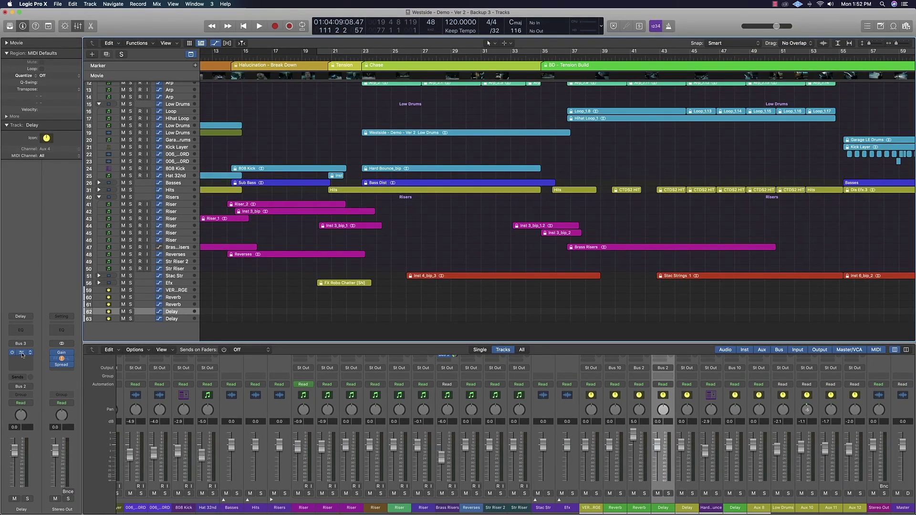
{"action": "left_click", "coordinate": [21, 353]}
{"action": "left_click", "coordinate": [287, 101]}
- Group the VERB LARGE, Reverb and Delay tracks into a track stack named Efx Returns
{"action": "left_click", "coordinate": [184, 291]}
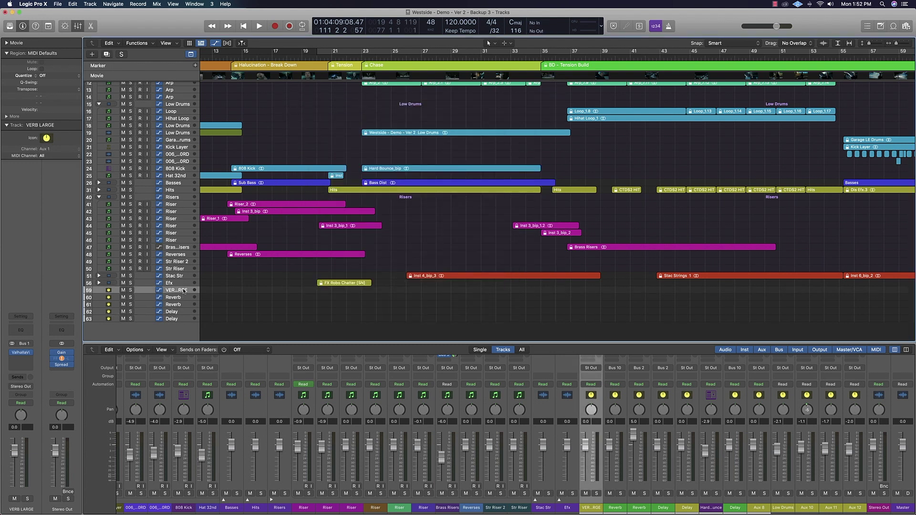
{"action": "left_click", "coordinate": [179, 320]}
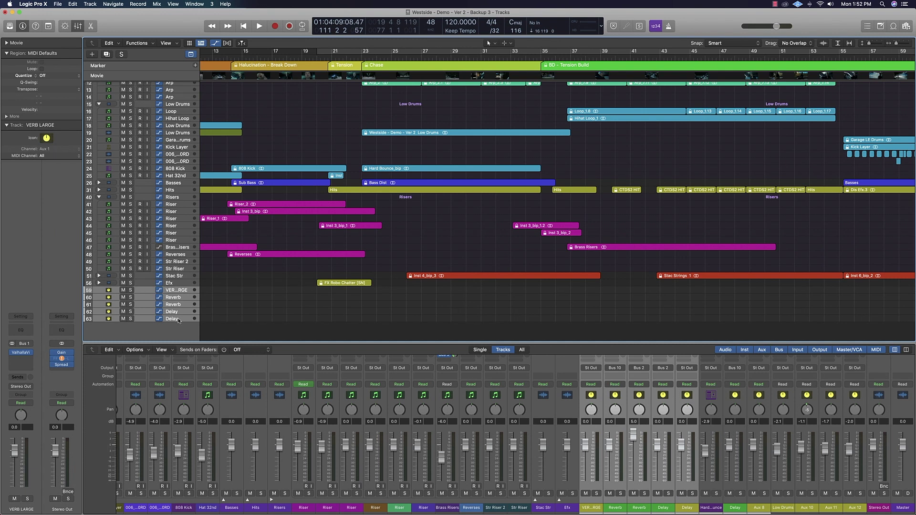
{"action": "right_click", "coordinate": [179, 319]}
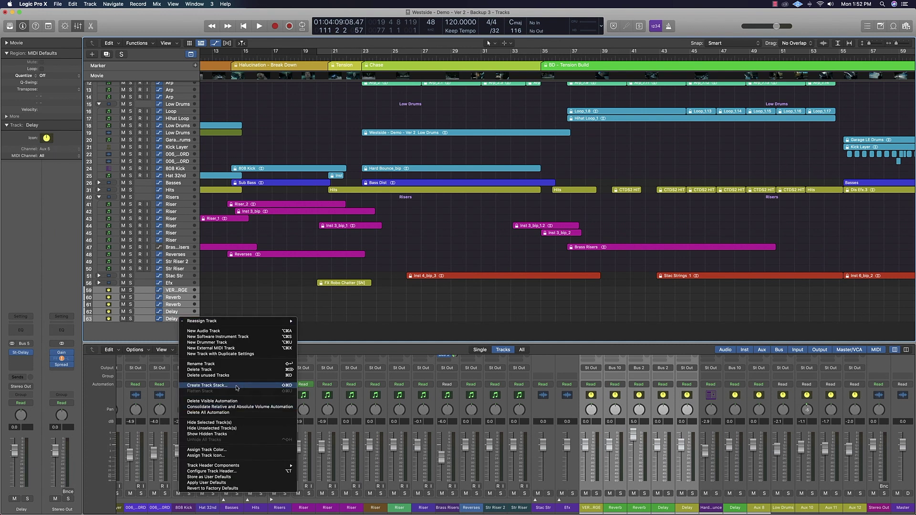
{"action": "left_click", "coordinate": [237, 385]}
{"action": "left_click", "coordinate": [512, 69]}
{"action": "type", "text": "Returns"}
{"action": "key", "text": "Return"}
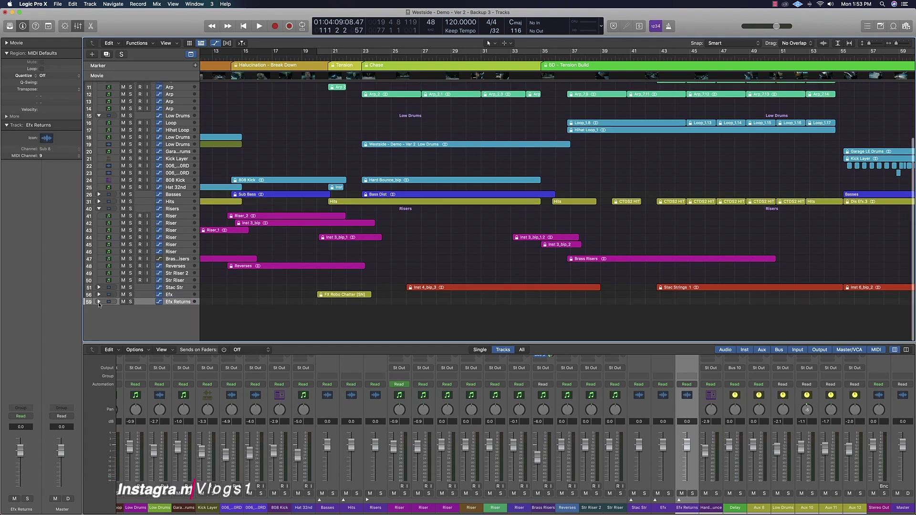
- Expand the Efx Returns stack to show its reverb and delay tracks, and hide the mixer
{"action": "left_click", "coordinate": [99, 303]}
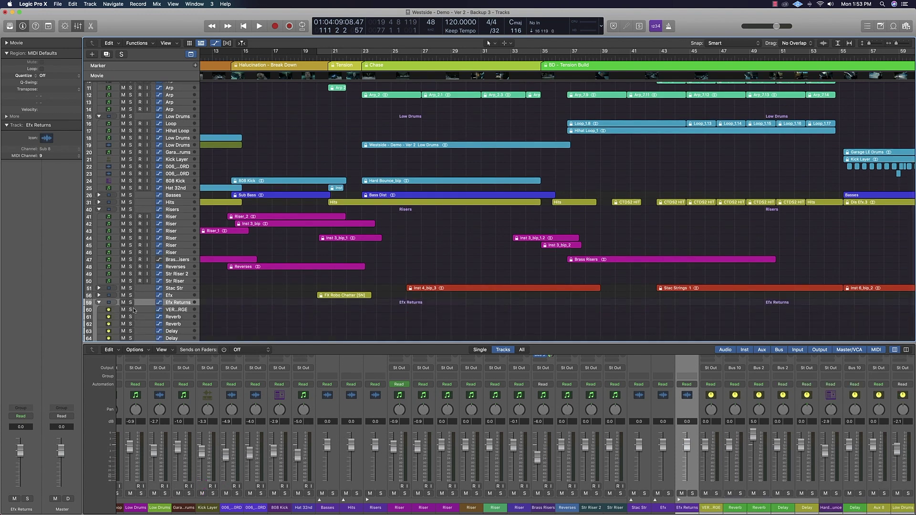
{"action": "scroll", "coordinate": [151, 311], "scroll_direction": "down", "scroll_amount": 2}
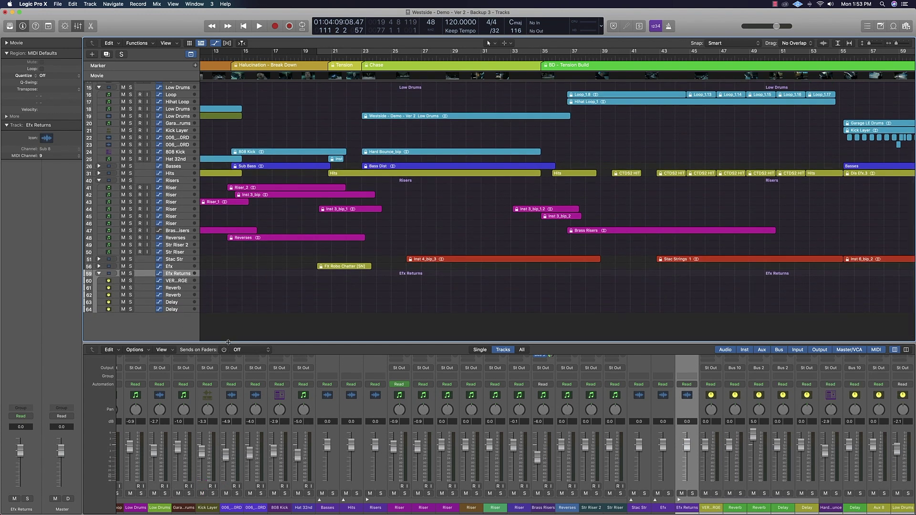
{"action": "key", "text": "x"}
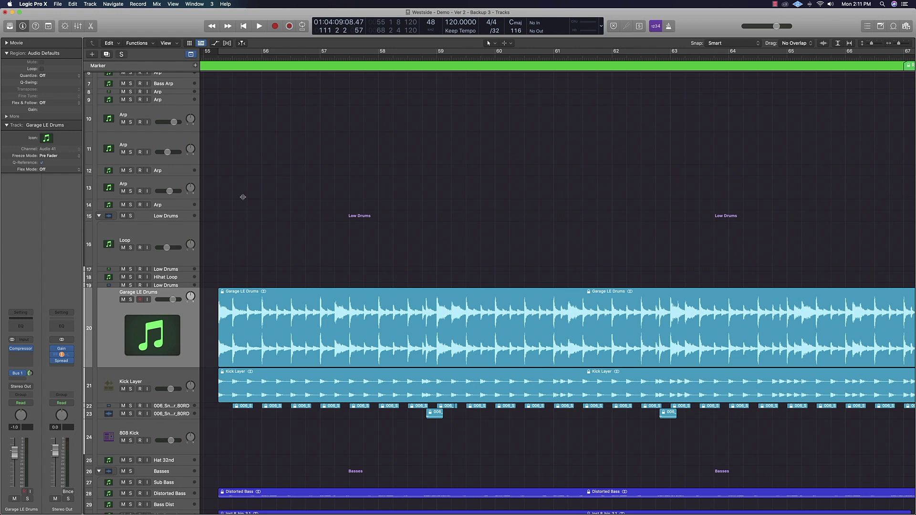
- Make Arp track 11 slightly taller and select the Arp track below it
{"action": "scroll", "coordinate": [168, 148], "scroll_direction": "left", "scroll_amount": 15}
{"action": "left_click", "coordinate": [167, 158]}
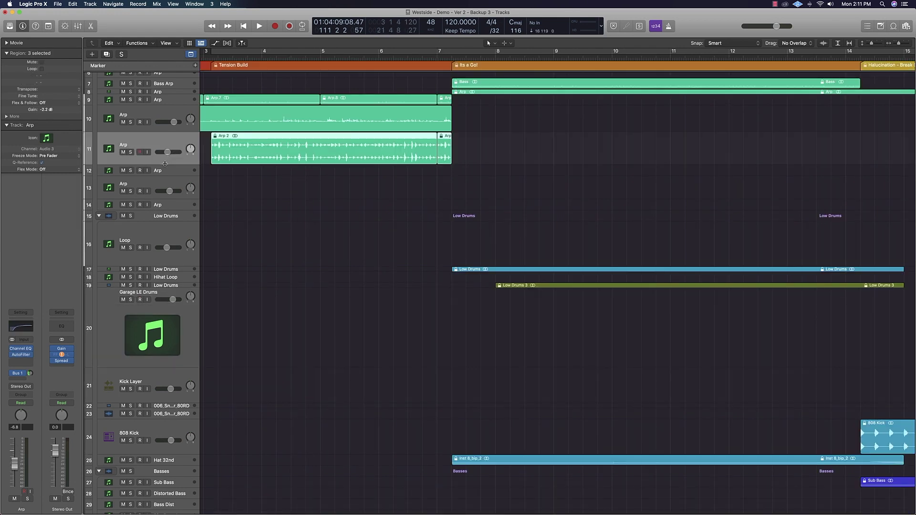
{"action": "left_click_drag", "start_coordinate": [166, 218], "coordinate": [166, 170]}
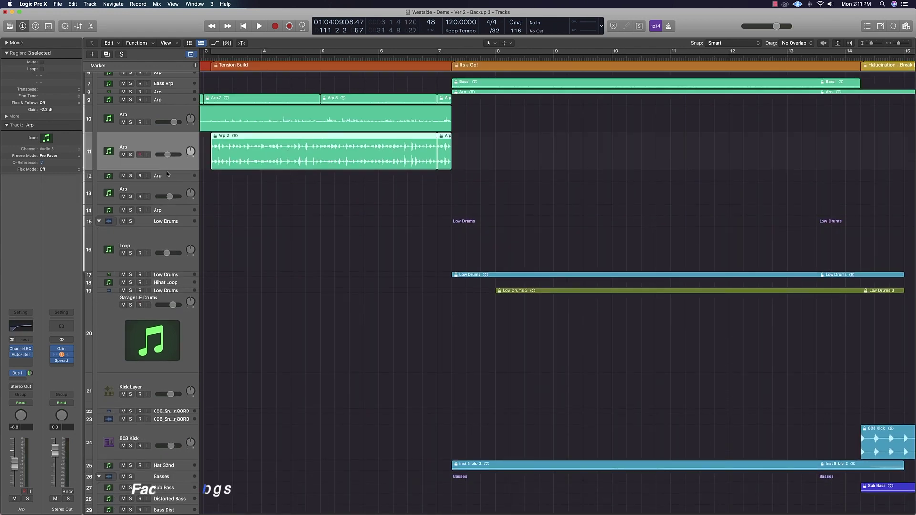
{"action": "scroll", "coordinate": [185, 222], "scroll_direction": "right", "scroll_amount": 20}
{"action": "key", "text": "Down"}
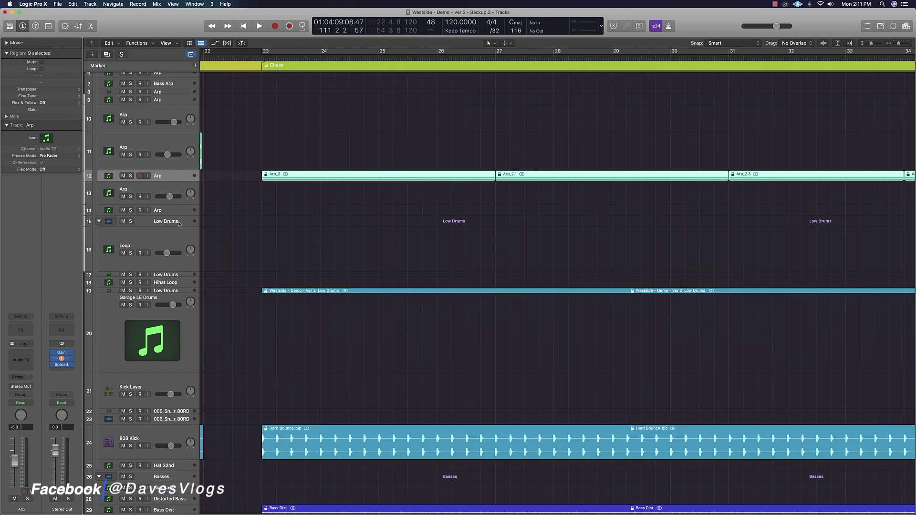
- Select the Hihat Loop track and shrink the heights of it and the adjacent Low Drums tracks
{"action": "scroll", "coordinate": [179, 224], "scroll_direction": "down", "scroll_amount": 5}
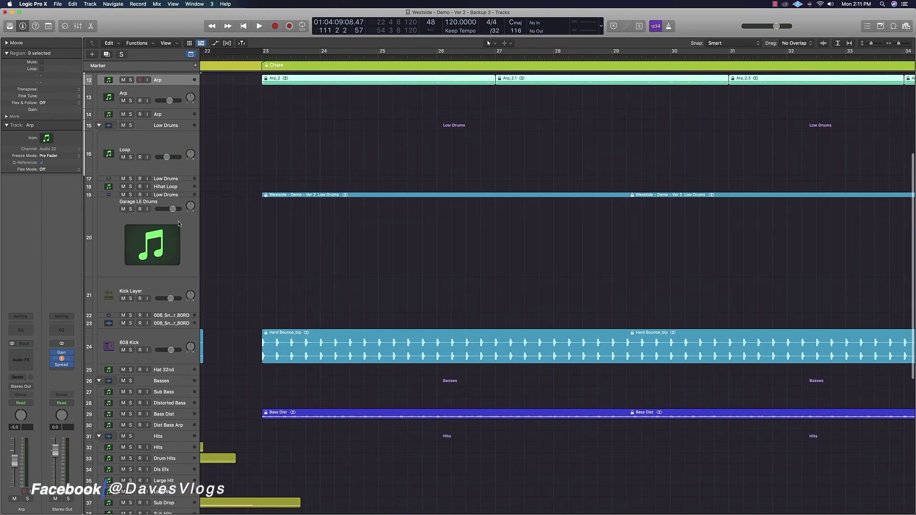
{"action": "left_click", "coordinate": [177, 187]}
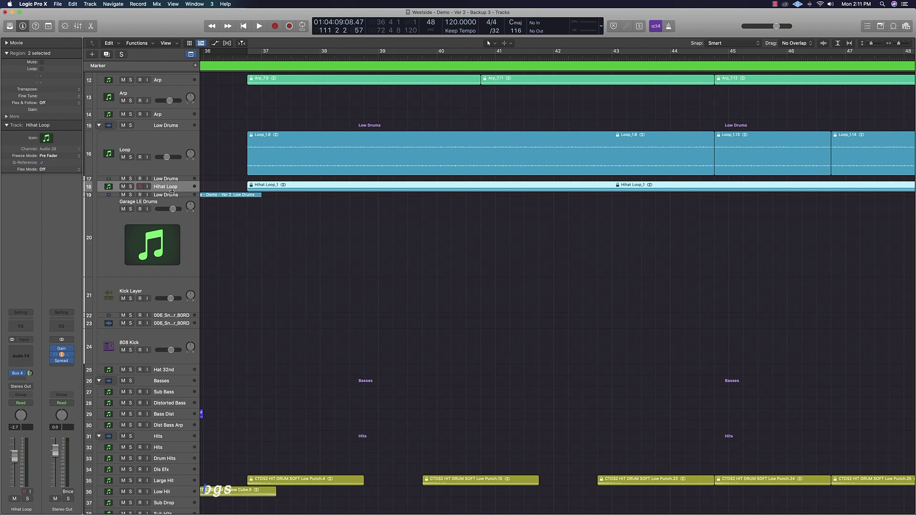
{"action": "scroll", "coordinate": [164, 247], "scroll_direction": "down", "scroll_amount": 12}
{"action": "scroll", "coordinate": [164, 250], "scroll_direction": "up", "scroll_amount": 15}
{"action": "scroll", "coordinate": [164, 250], "scroll_direction": "down", "scroll_amount": 10}
{"action": "scroll", "coordinate": [164, 250], "scroll_direction": "up", "scroll_amount": 8}
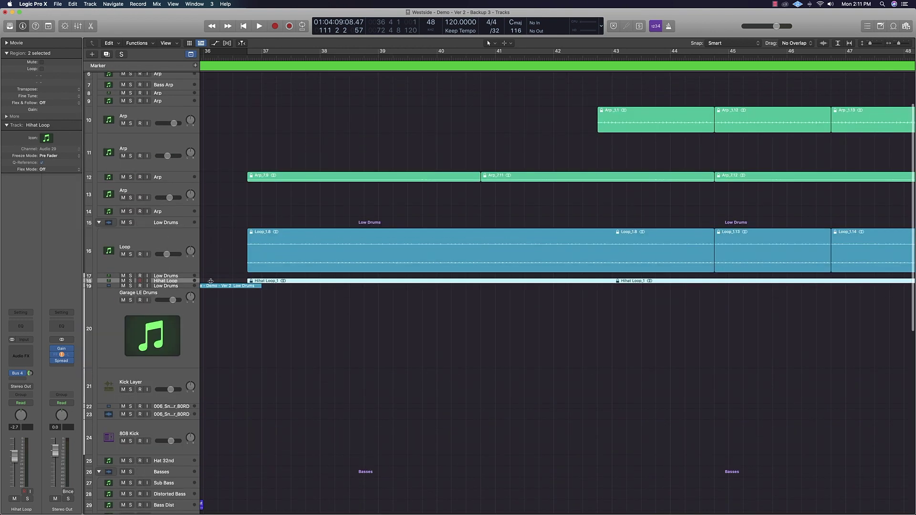
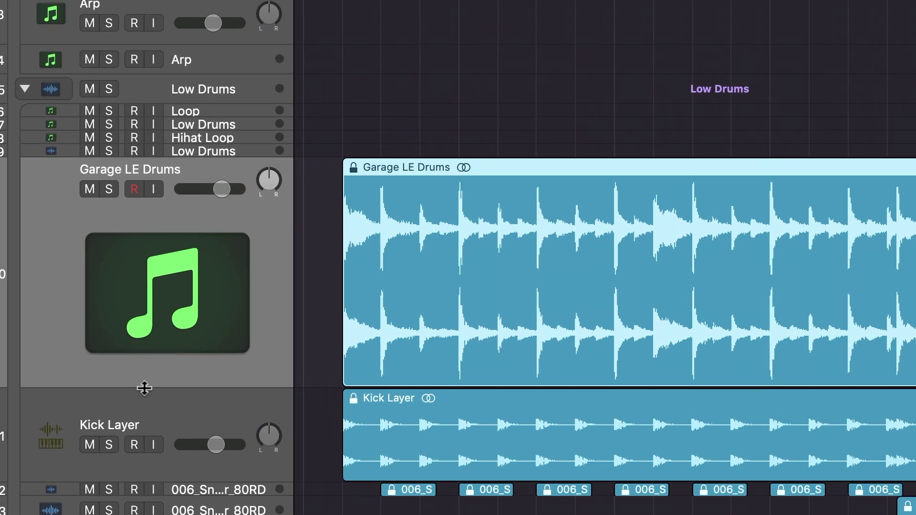
- Reset all tracks in the arrangement to one uniform, compact height
{"action": "scroll", "coordinate": [160, 175], "scroll_direction": "down", "scroll_amount": 5}
{"action": "scroll", "coordinate": [159, 175], "scroll_direction": "up", "scroll_amount": 8}
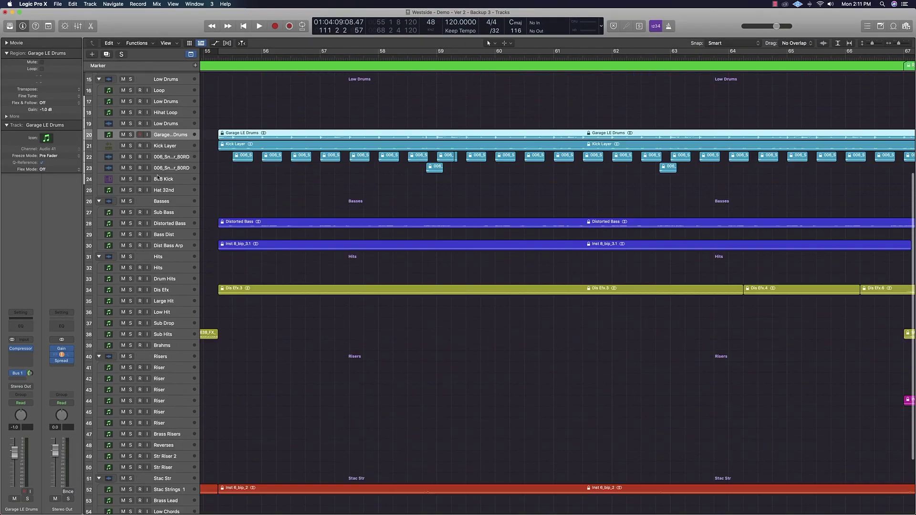
{"action": "scroll", "coordinate": [157, 206], "scroll_direction": "down", "scroll_amount": 8}
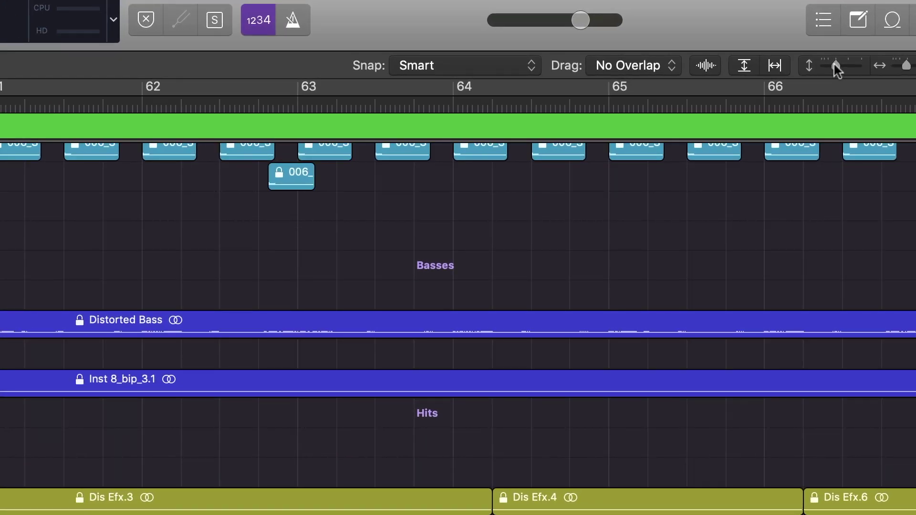
- Adjust the arrangement's vertical and horizontal zoom so that shorter tracks and more bars fit in view
{"action": "left_click_drag", "start_coordinate": [833, 65], "coordinate": [872, 45]}
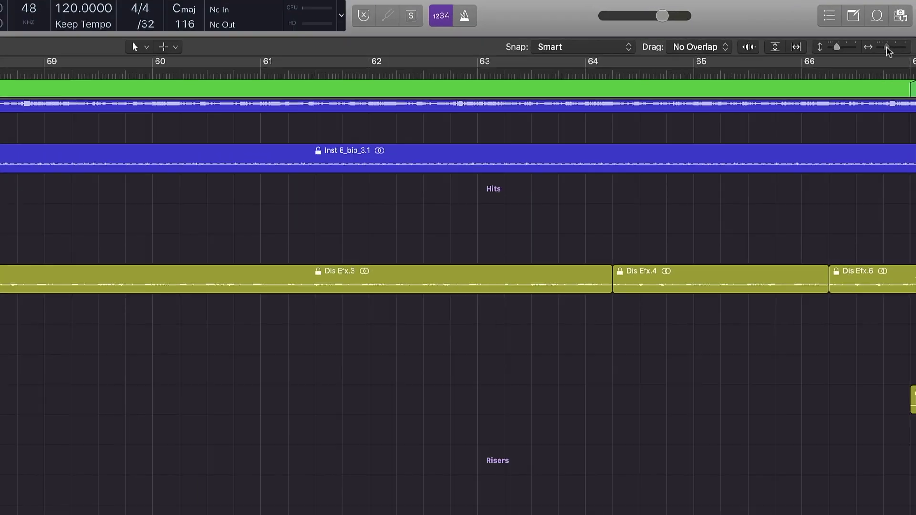
{"action": "left_click_drag", "start_coordinate": [900, 45], "coordinate": [874, 58]}
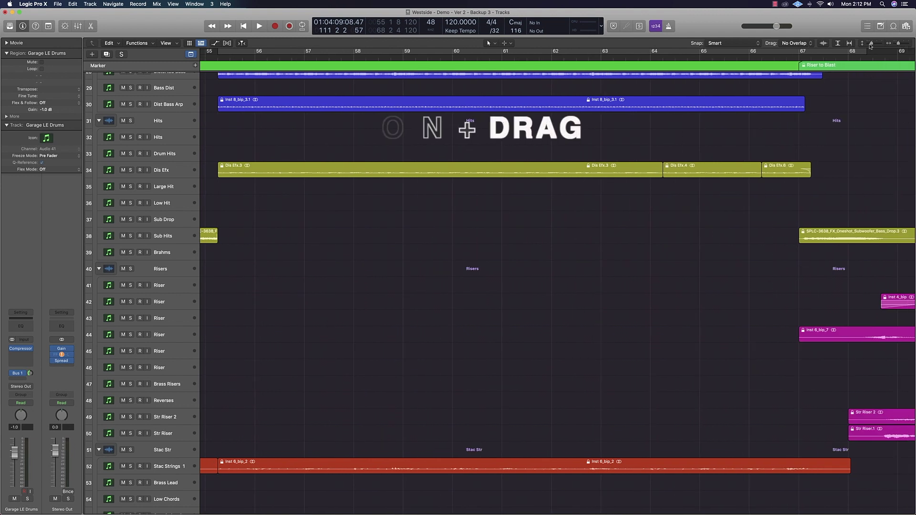
{"action": "key", "text": "z"}
{"action": "key", "text": "z"}
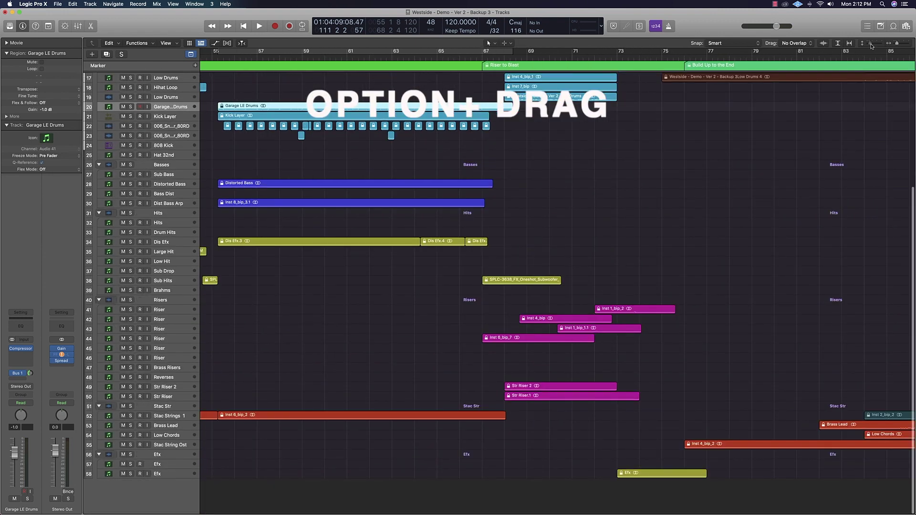
{"action": "left_click_drag", "start_coordinate": [872, 45], "coordinate": [872, 47]}
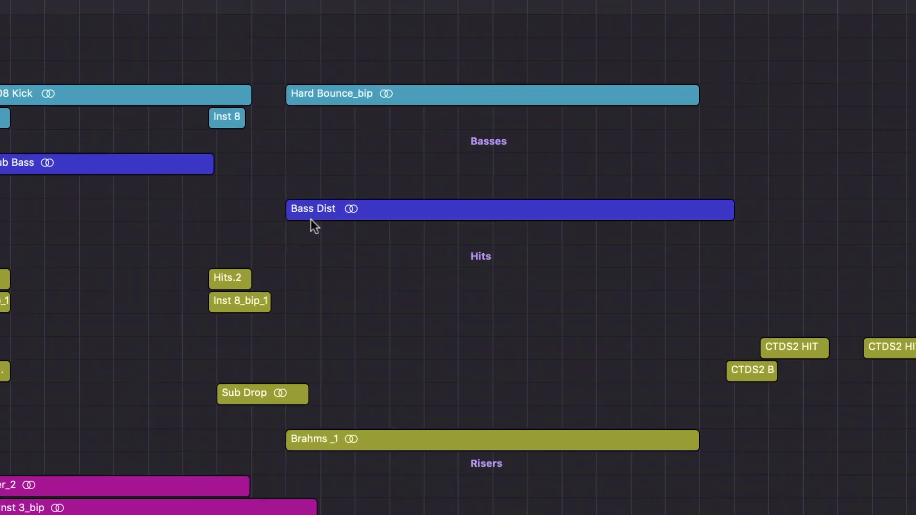
- Shift the Bass Dist region to a later position in the timeline and undo the move
{"action": "left_click_drag", "start_coordinate": [303, 210], "coordinate": [437, 248]}
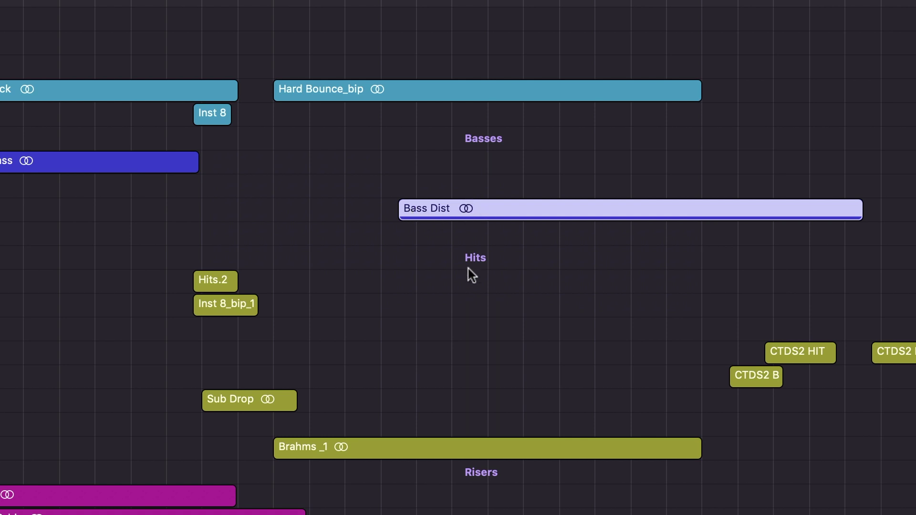
{"action": "key", "text": "super+z"}
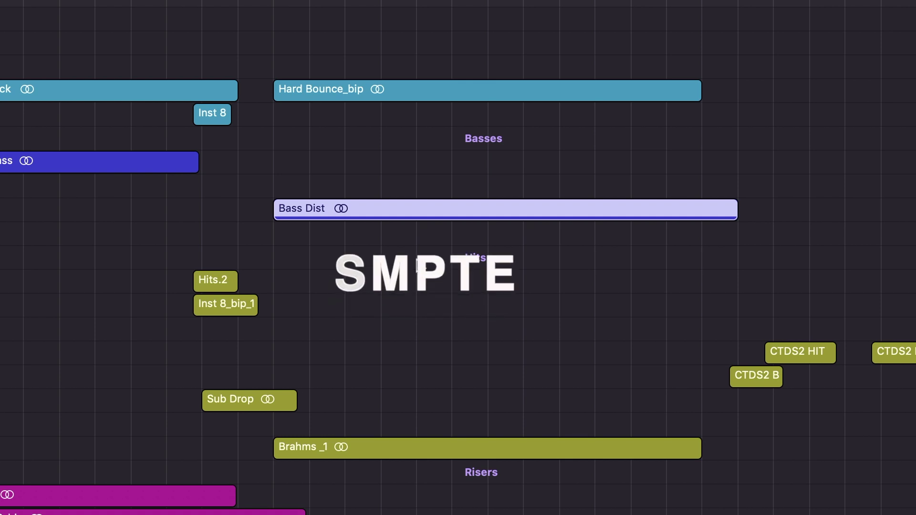
- Select all regions in the arrangement, lock their SMPTE positions, and clear the selection
{"action": "key", "text": "super+a"}
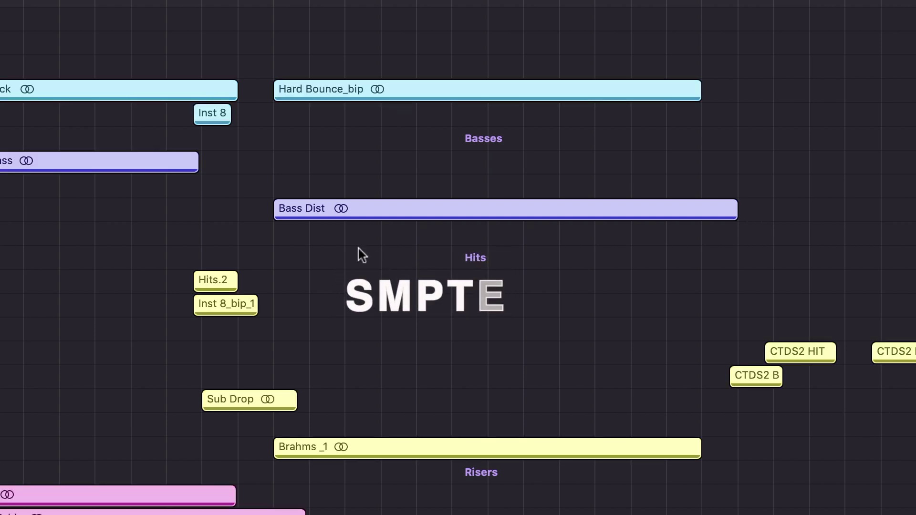
{"action": "key", "text": "space"}
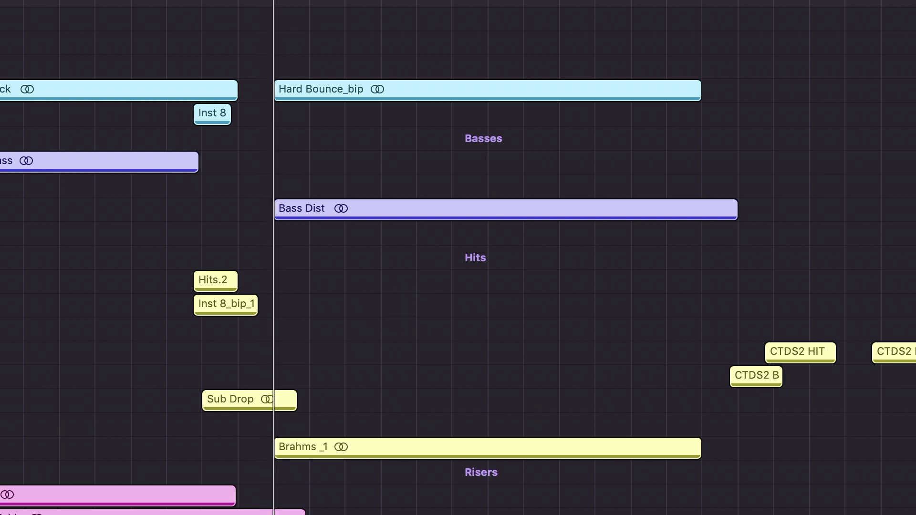
{"action": "left_click", "coordinate": [508, 333]}
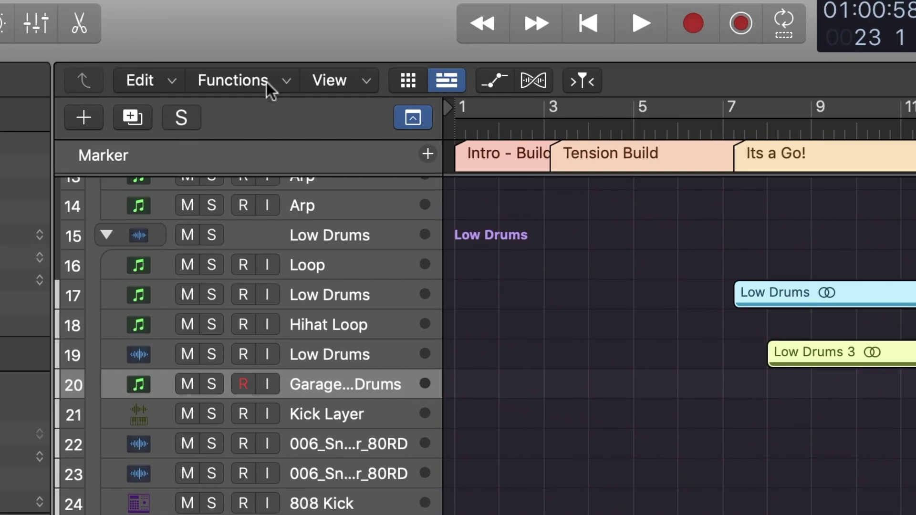
{"action": "left_click", "coordinate": [266, 82]}
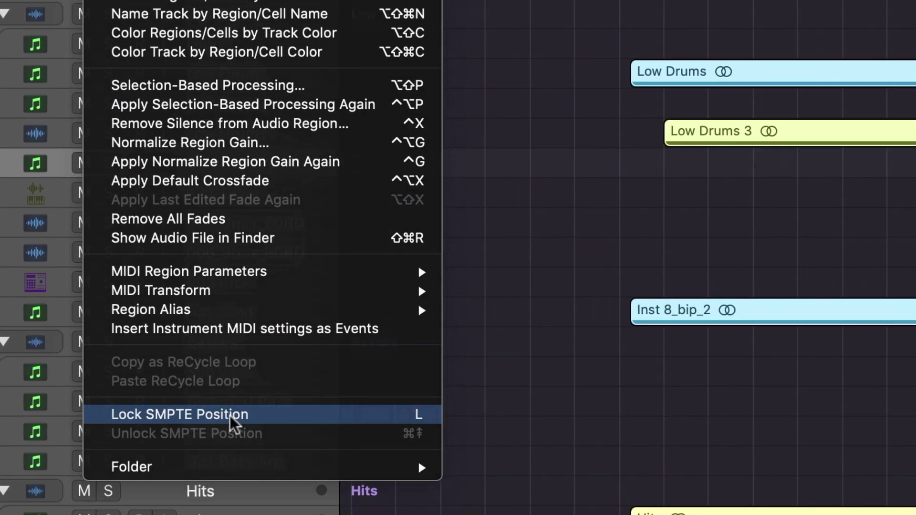
{"action": "left_click", "coordinate": [295, 419]}
{"action": "left_click", "coordinate": [593, 272]}
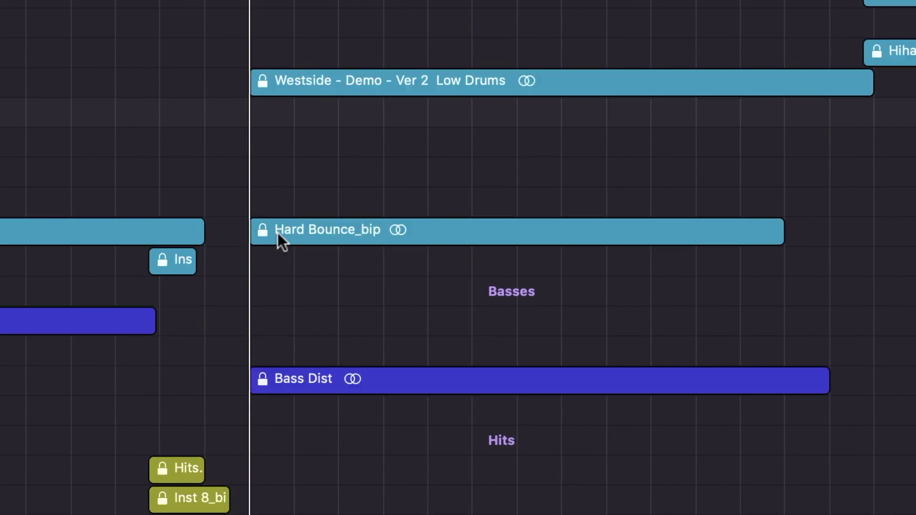
- Move the locked Hard Bounce_bip region up one track and try to shift it along the timeline
{"action": "left_click_drag", "start_coordinate": [280, 228], "coordinate": [906, 219]}
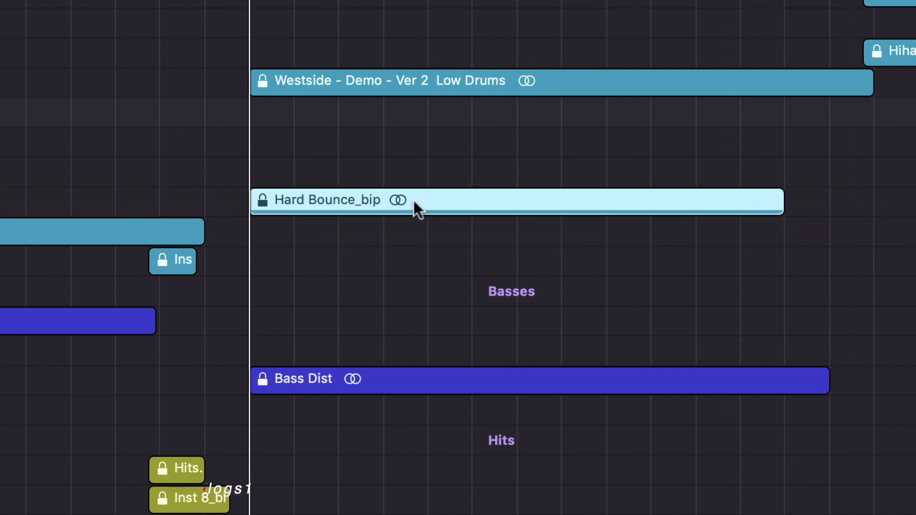
{"action": "left_click_drag", "start_coordinate": [437, 188], "coordinate": [913, 191]}
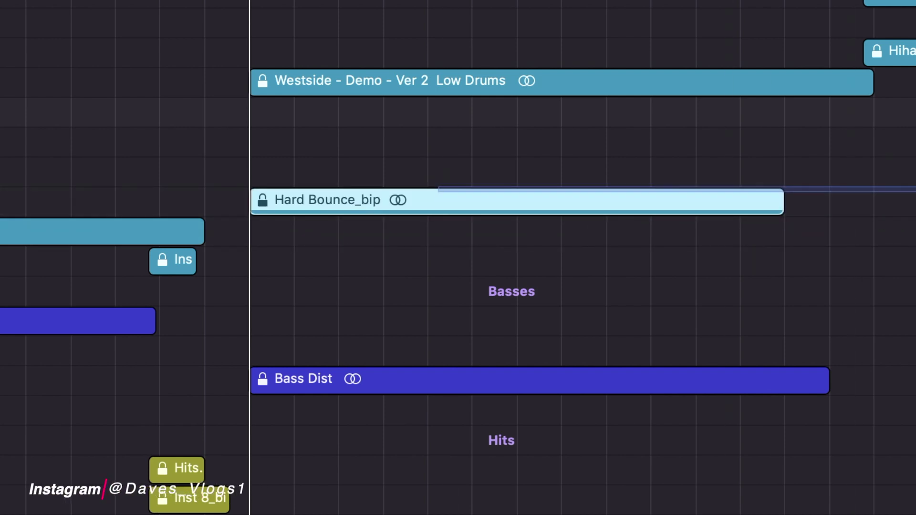
{"action": "left_click_drag", "start_coordinate": [495, 186], "coordinate": [791, 210]}
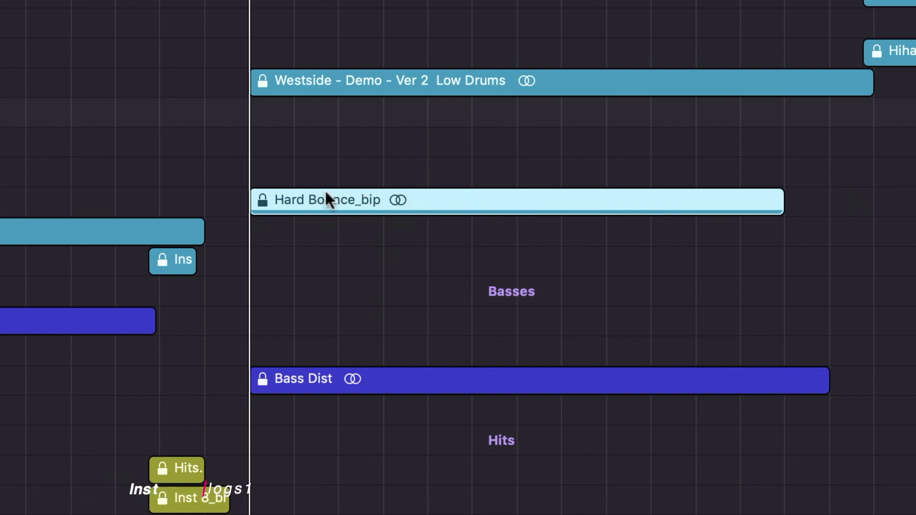
{"action": "left_click", "coordinate": [324, 195]}
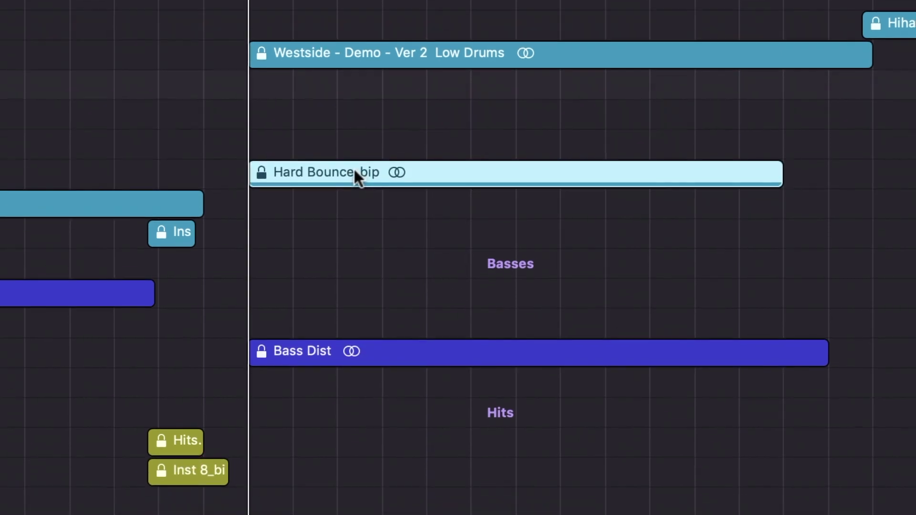
{"action": "left_click_drag", "start_coordinate": [356, 176], "coordinate": [344, 194]}
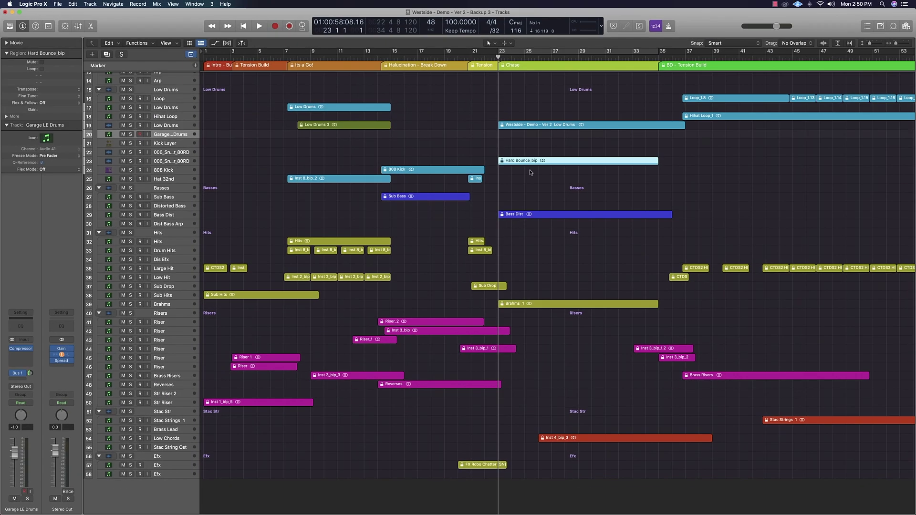
- Select all regions in the arrangement and toggle their SMPTE position lock off, on and off again
{"action": "left_click", "coordinate": [360, 229]}
{"action": "key", "text": "super+a"}
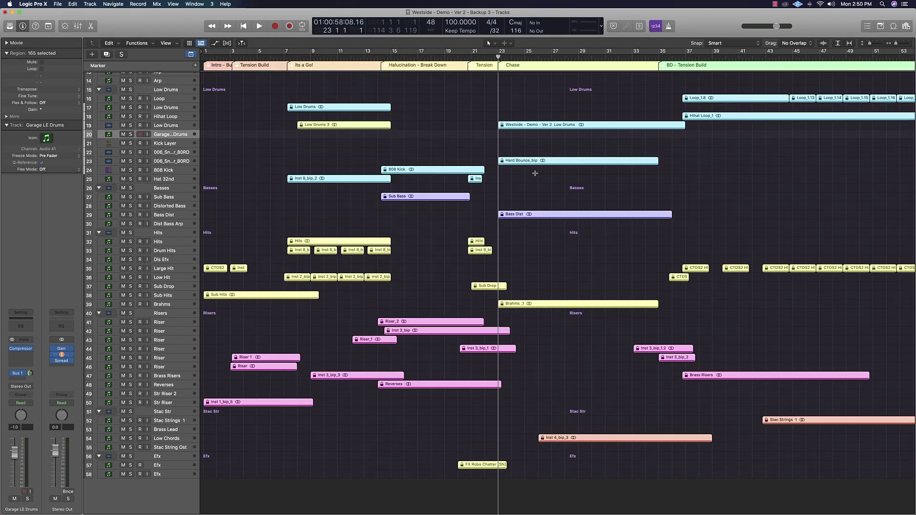
{"action": "key", "text": "super+Page_Down"}
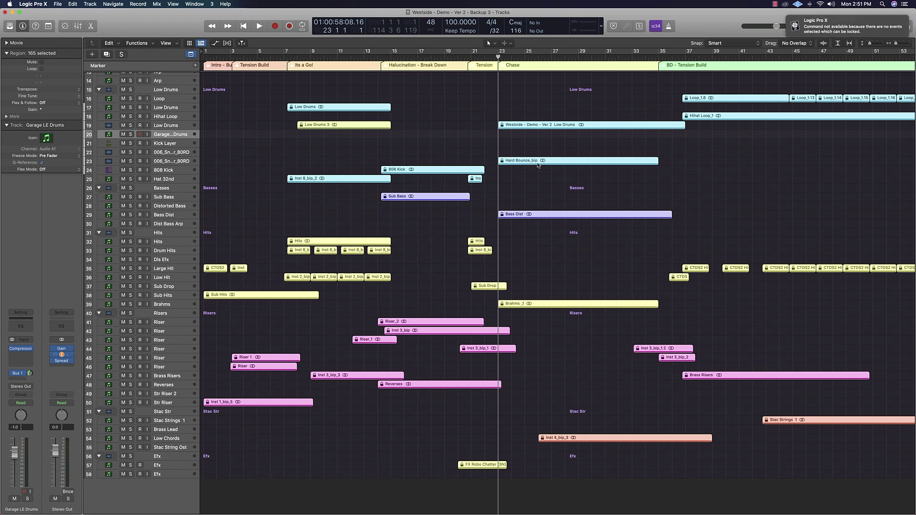
{"action": "key", "text": "super+Page_Up"}
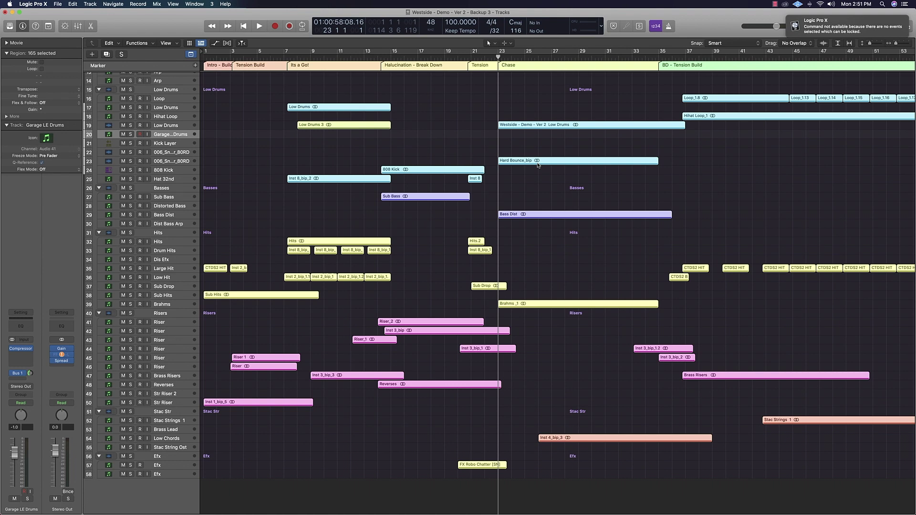
{"action": "key", "text": "super+Page_Down"}
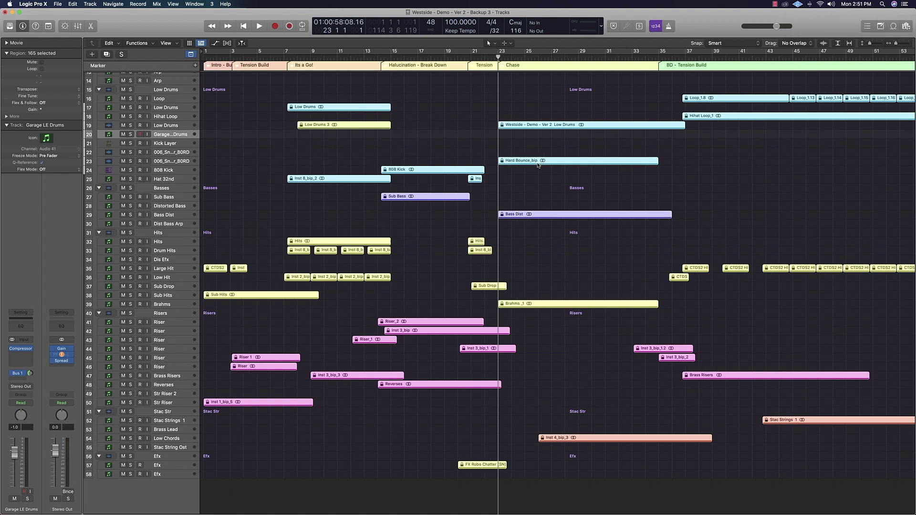
{"action": "key", "text": "super+Page_Up"}
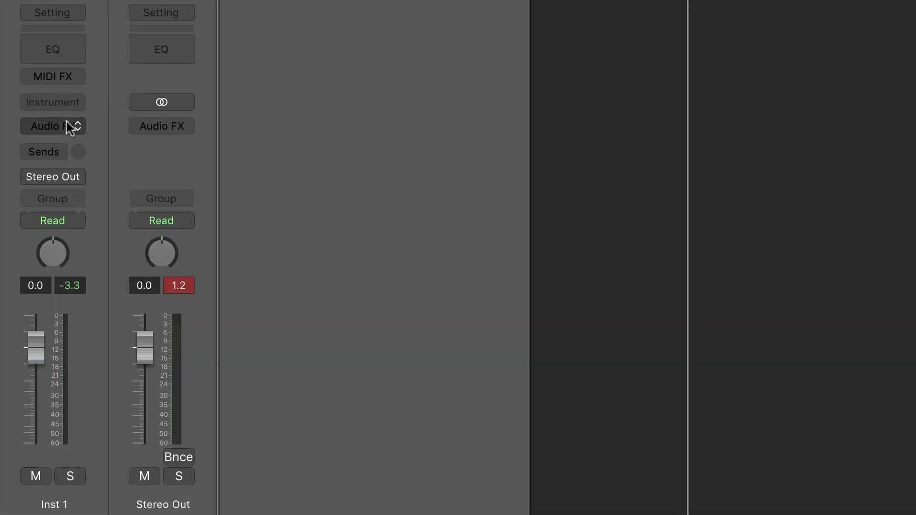
- Examine the Audio FX plug-in categories on the Inst 1 channel, including Dynamics, Specialized and the Audio Units manufacturers, without inserting a plug-in
{"action": "left_click", "coordinate": [70, 126]}
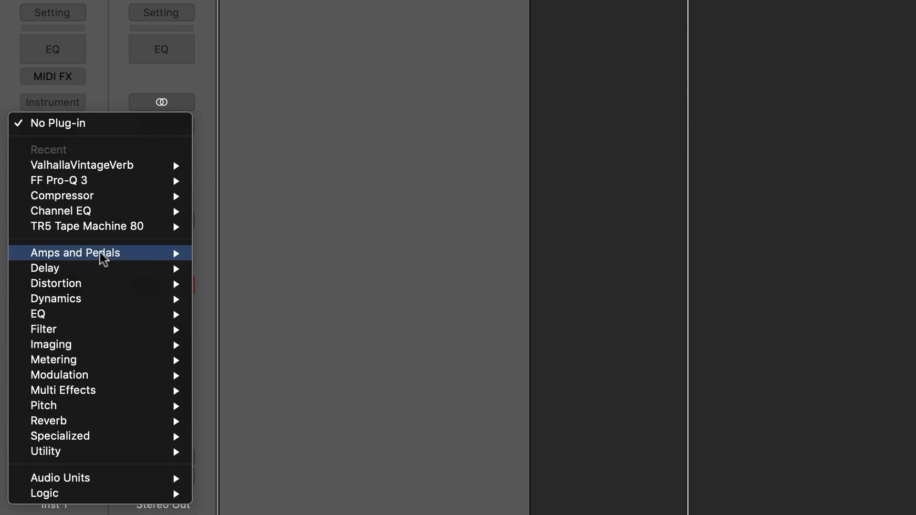
{"action": "mouse_move", "coordinate": [104, 260]}
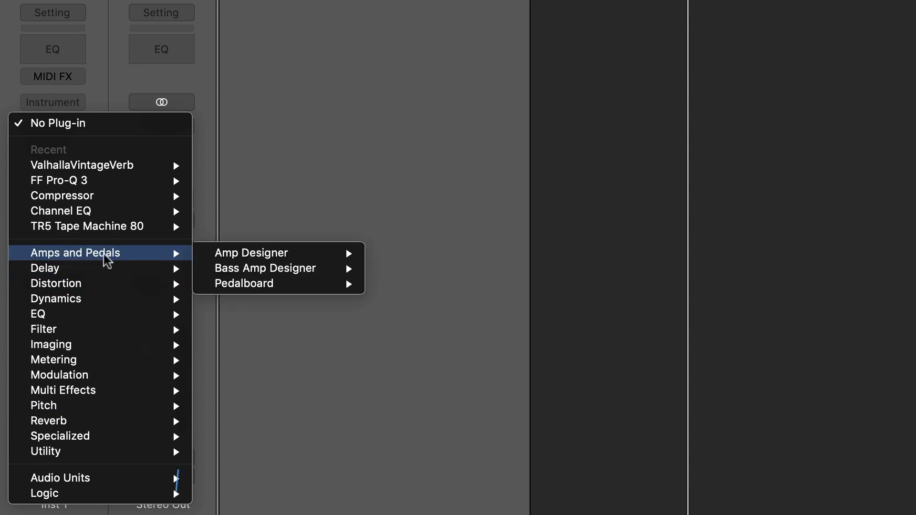
{"action": "mouse_move", "coordinate": [261, 262]}
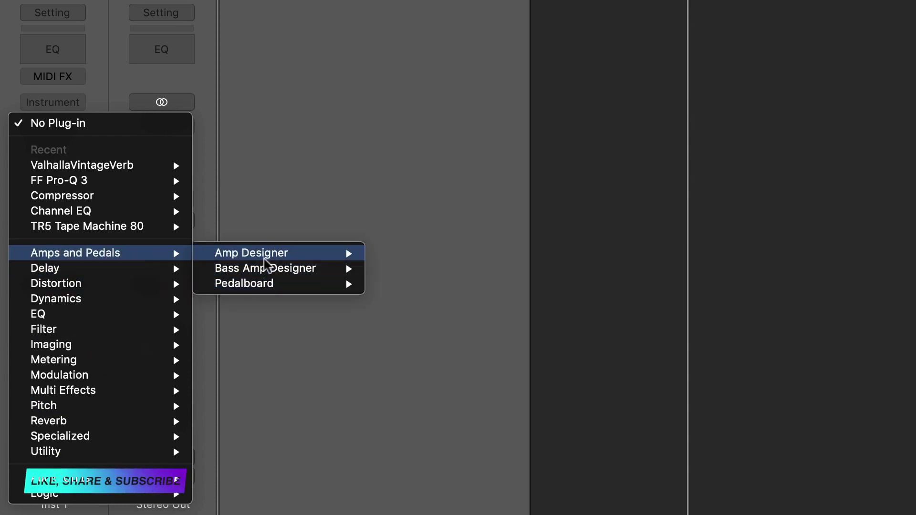
{"action": "mouse_move", "coordinate": [97, 303]}
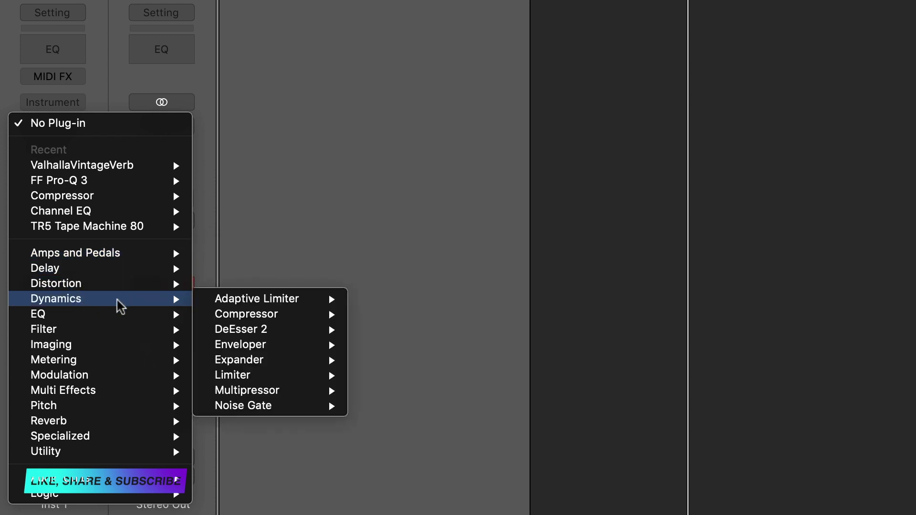
{"action": "mouse_move", "coordinate": [262, 411]}
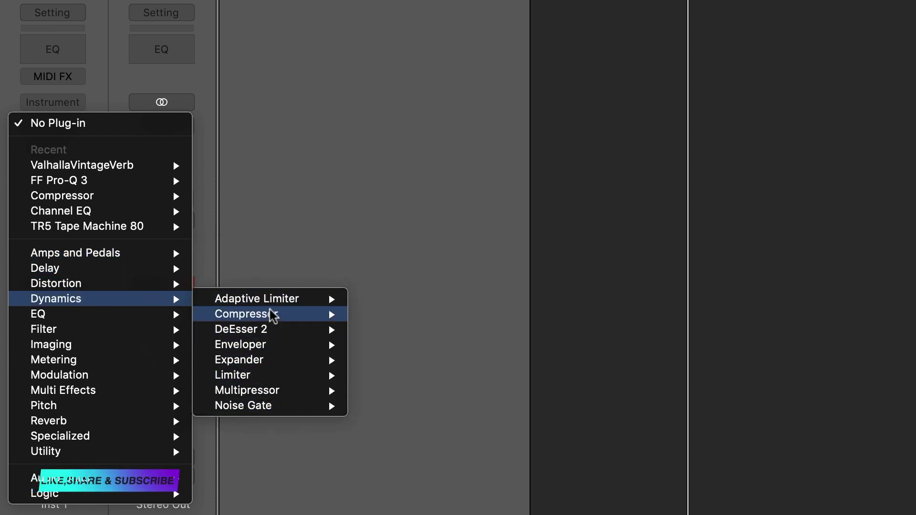
{"action": "mouse_move", "coordinate": [135, 320]}
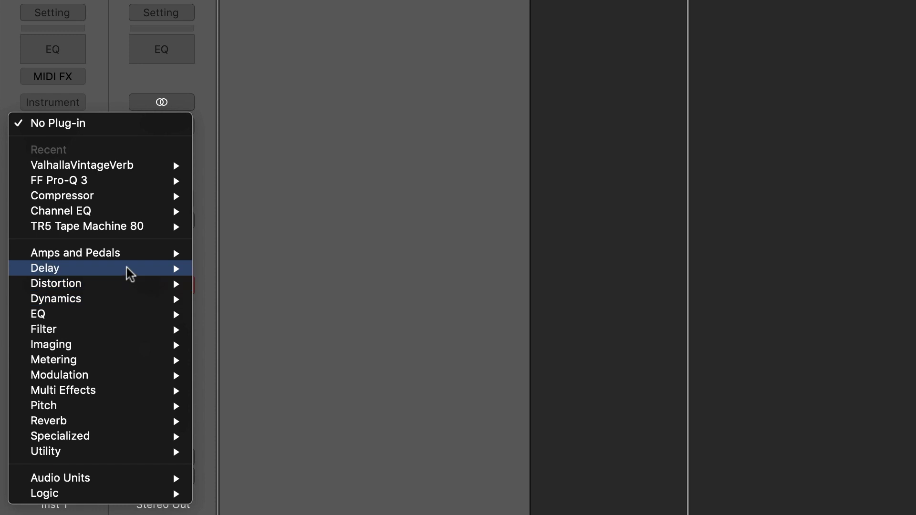
{"action": "mouse_move", "coordinate": [122, 435]}
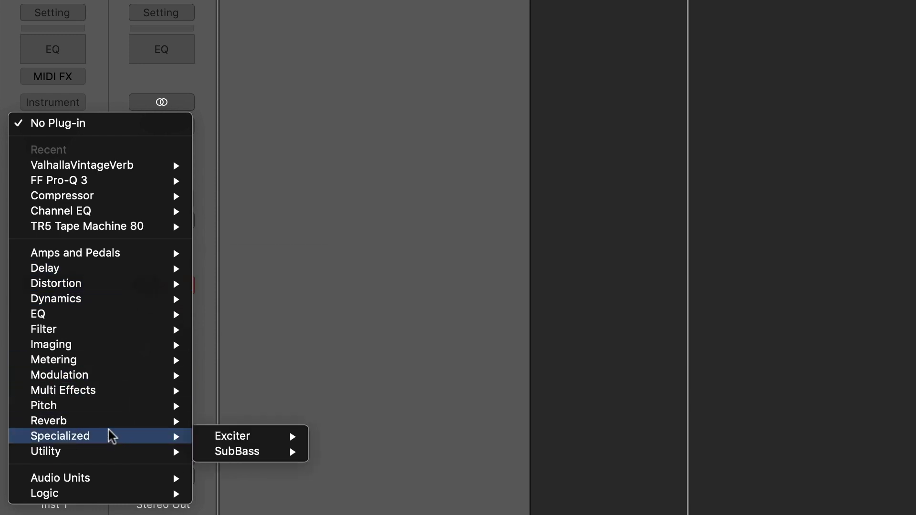
{"action": "mouse_move", "coordinate": [106, 481]}
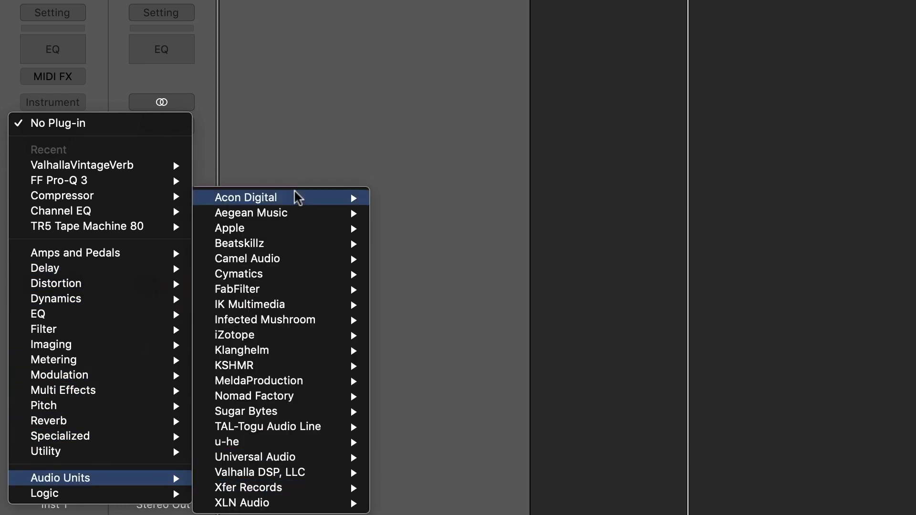
{"action": "mouse_move", "coordinate": [297, 206]}
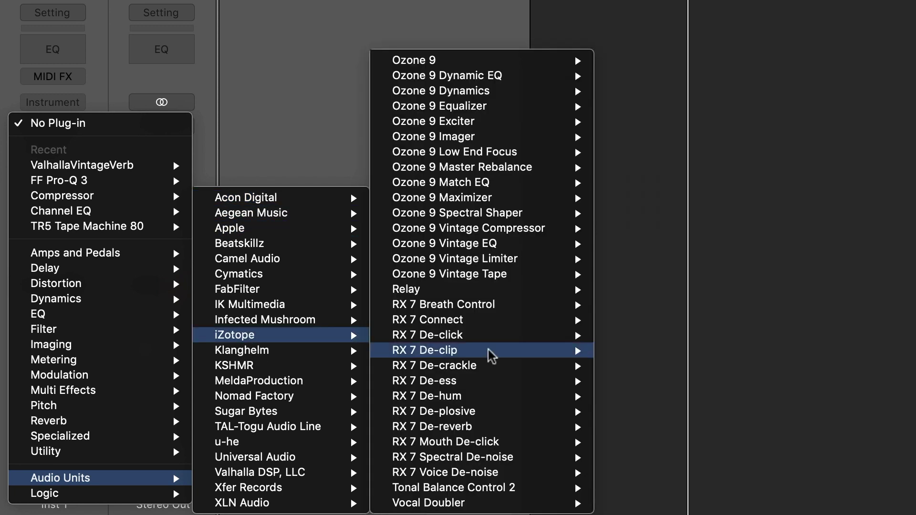
{"action": "mouse_move", "coordinate": [310, 427]}
{"action": "left_click", "coordinate": [279, 88]}
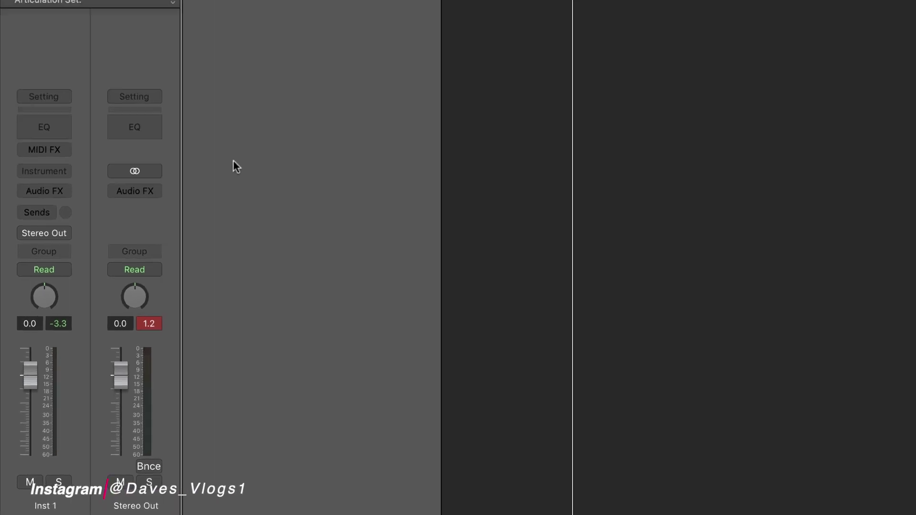
- Open the Plug-in Manager from the application preferences
{"action": "left_click", "coordinate": [29, 4]}
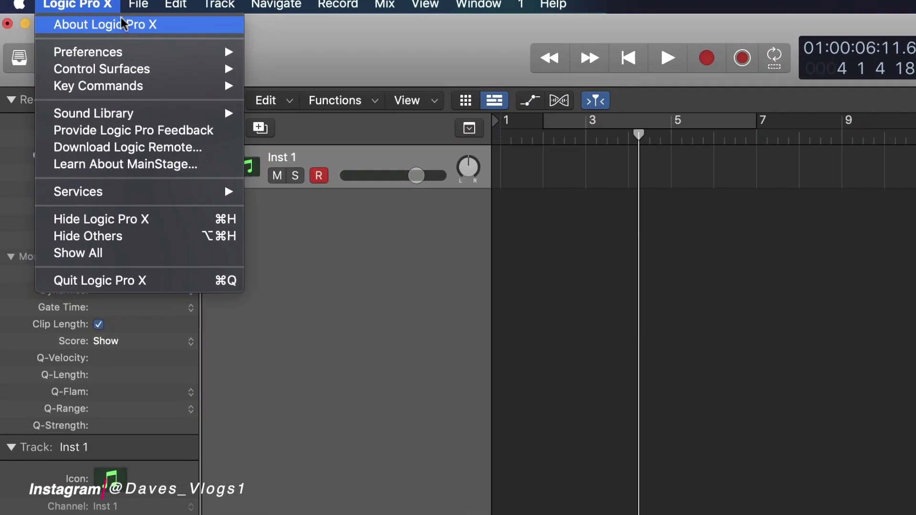
{"action": "mouse_move", "coordinate": [130, 52]}
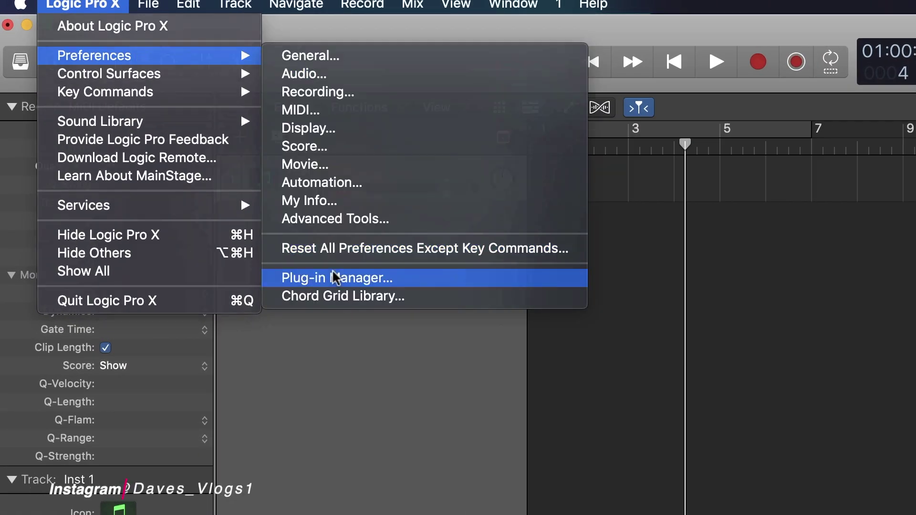
{"action": "left_click", "coordinate": [335, 277]}
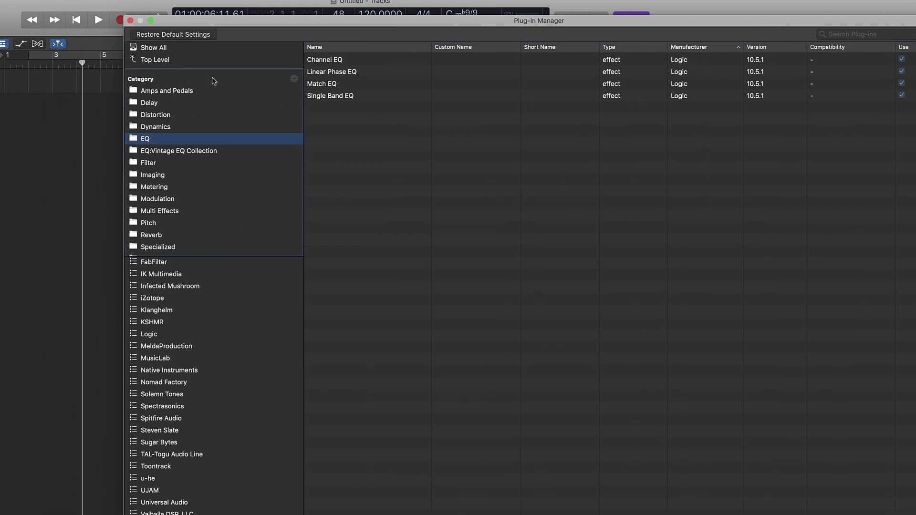
- Review which plug-ins belong to the Delay, Dynamics and EQ categories, along with the manufacturer list
{"action": "left_click", "coordinate": [180, 222]}
{"action": "left_click", "coordinate": [167, 140]}
{"action": "left_click", "coordinate": [160, 103]}
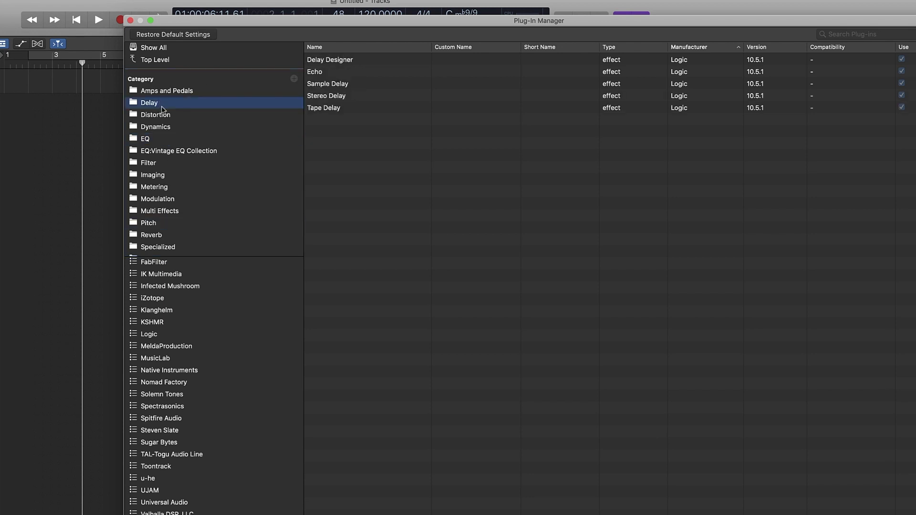
{"action": "left_click", "coordinate": [171, 128]}
{"action": "scroll", "coordinate": [218, 345], "scroll_direction": "up", "scroll_amount": 5}
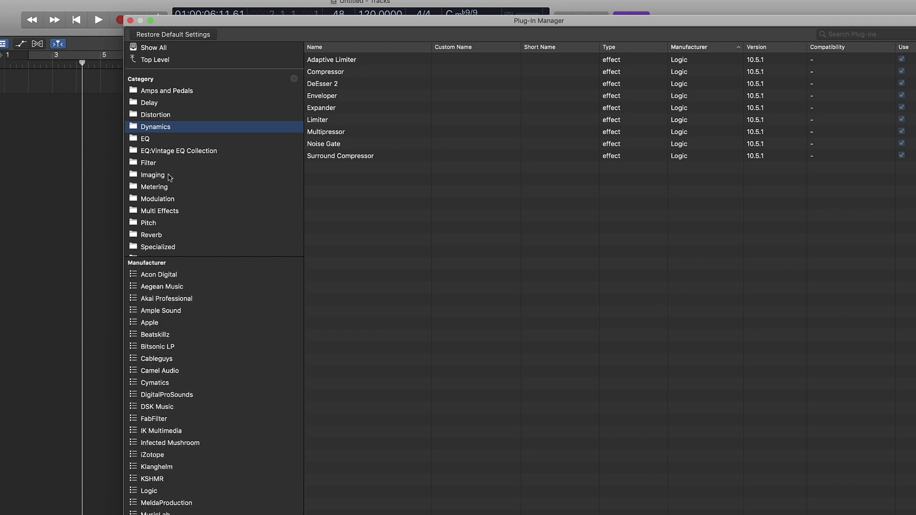
{"action": "left_click", "coordinate": [148, 141]}
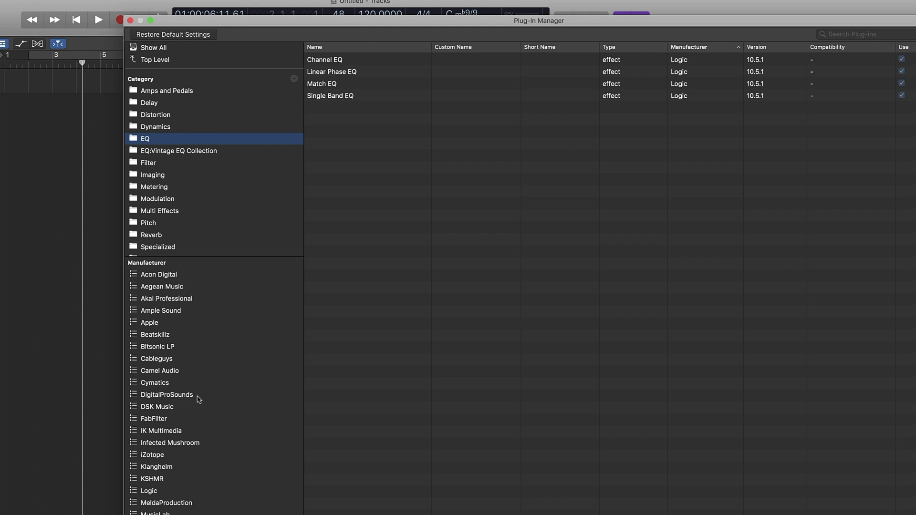
- Add FabFilter's FF Pro-Q 3 to the EQ category and display that category's plug-ins
{"action": "left_click", "coordinate": [167, 419]}
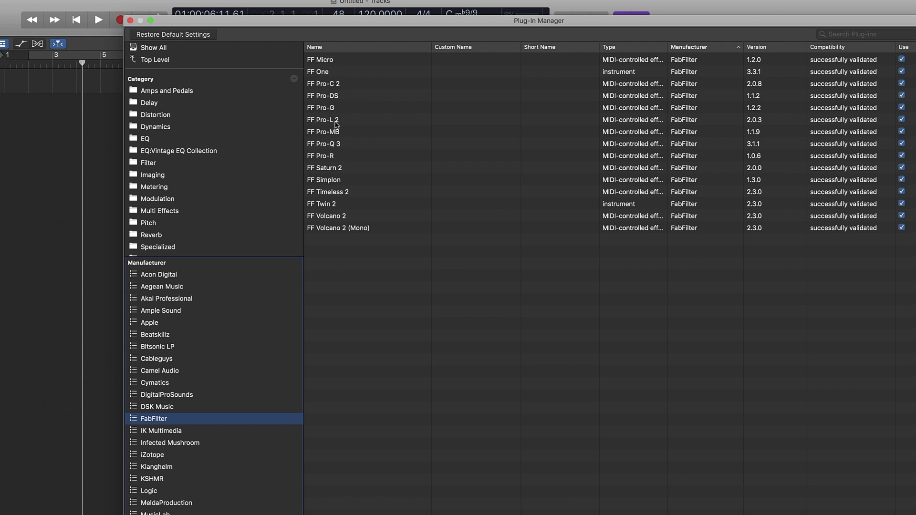
{"action": "left_click", "coordinate": [355, 145]}
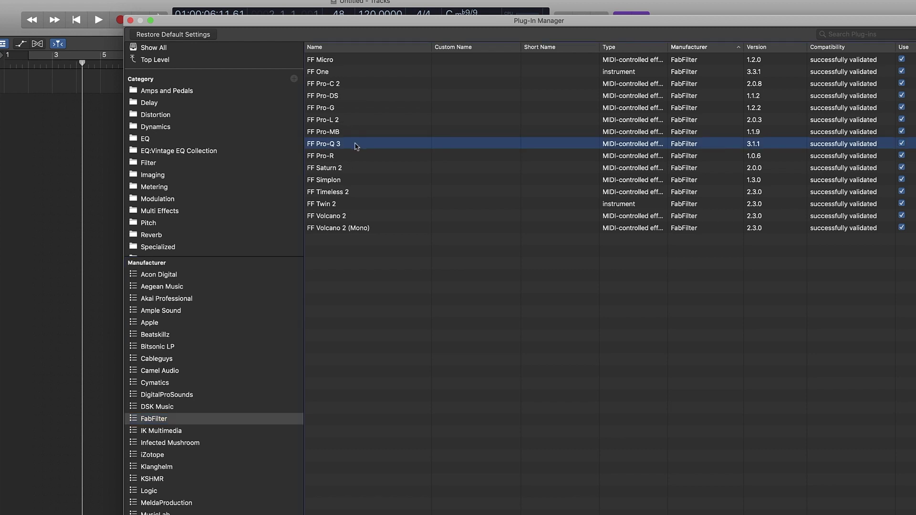
{"action": "left_click_drag", "start_coordinate": [339, 146], "coordinate": [148, 140]}
{"action": "left_click", "coordinate": [149, 139]}
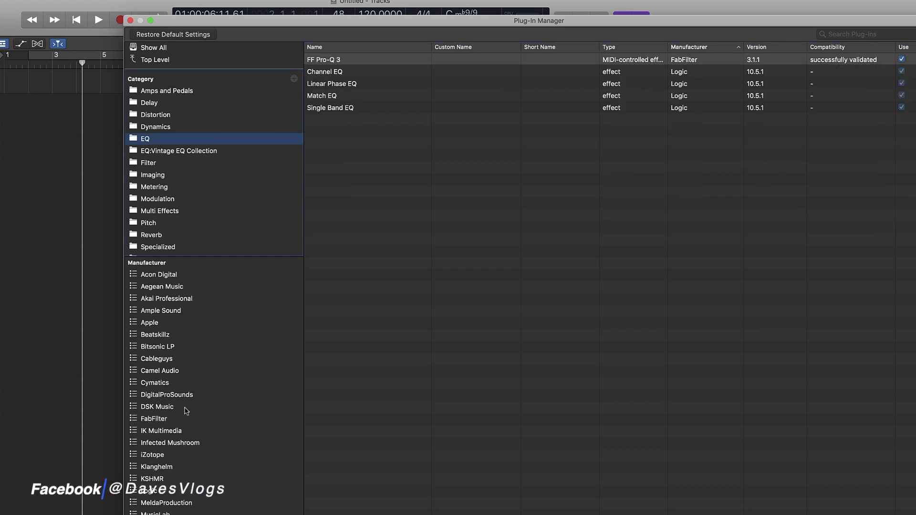
- Add IK Multimedia's TR5 Bus Compressor to the Dynamics category, check that category, and close the Plug-in Manager
{"action": "left_click", "coordinate": [176, 432]}
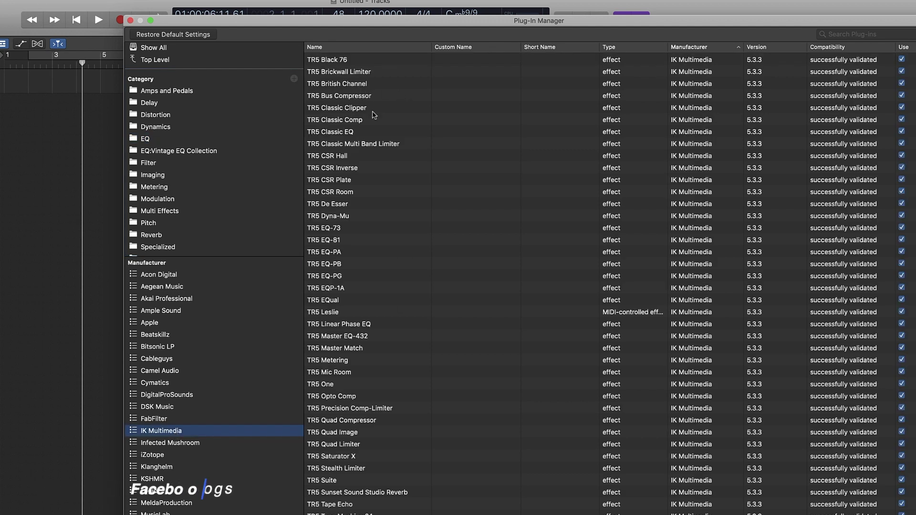
{"action": "left_click_drag", "start_coordinate": [350, 99], "coordinate": [148, 128]}
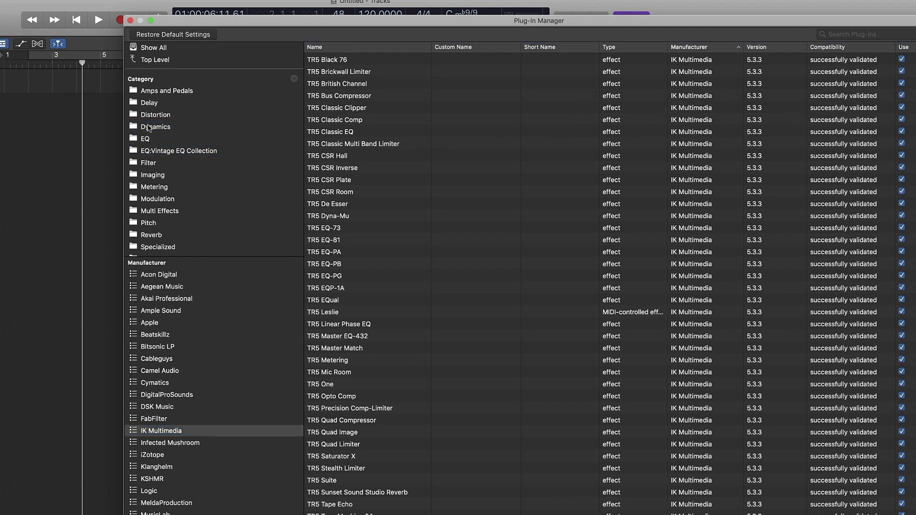
{"action": "left_click", "coordinate": [148, 128]}
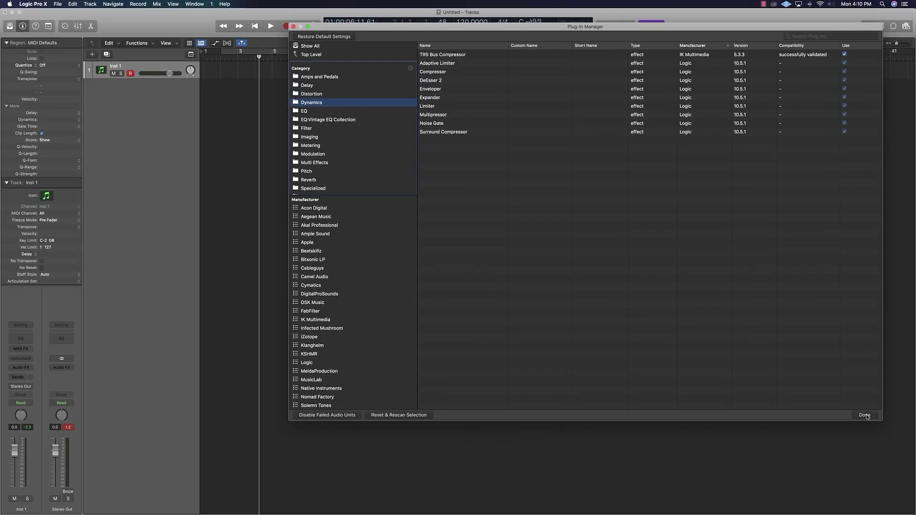
{"action": "left_click", "coordinate": [865, 415]}
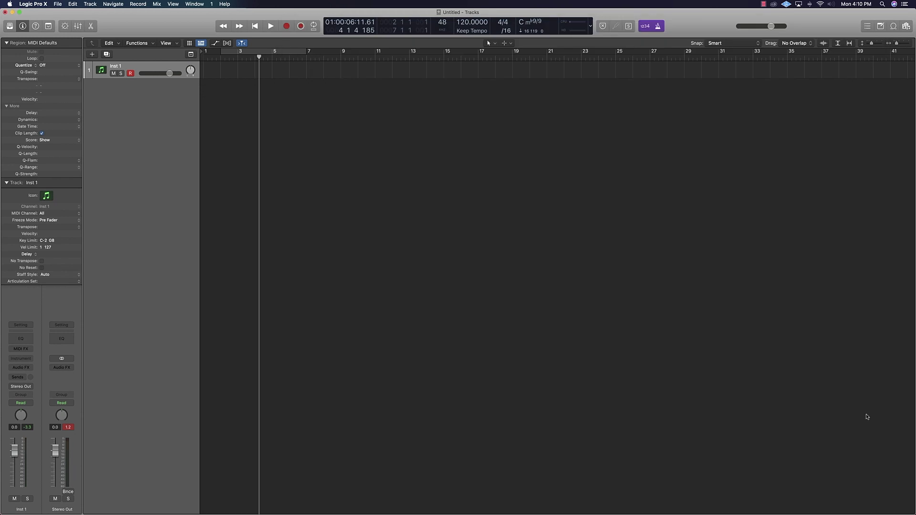
- Check the Dynamics category among the Audio FX plug-ins of the Inst 1 channel without inserting anything
{"action": "left_click", "coordinate": [28, 369]}
{"action": "mouse_move", "coordinate": [35, 442]}
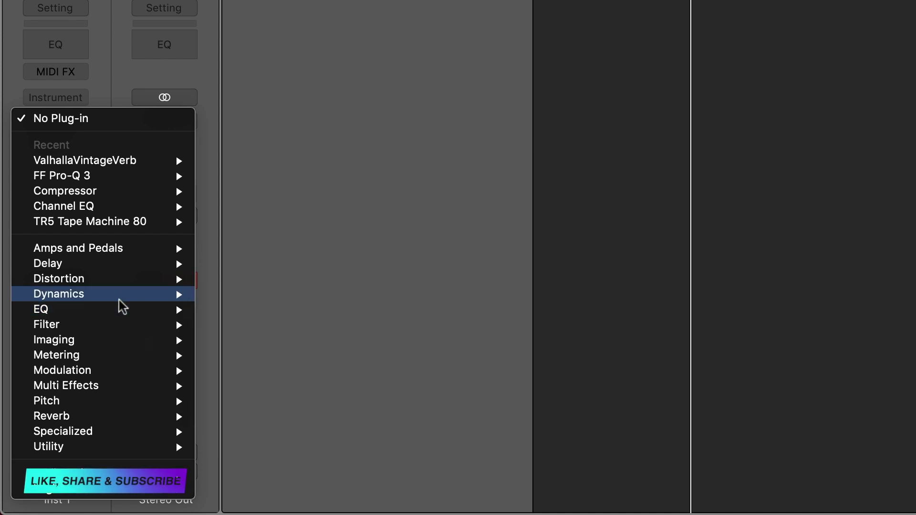
{"action": "mouse_move", "coordinate": [117, 300]}
{"action": "mouse_move", "coordinate": [286, 419]}
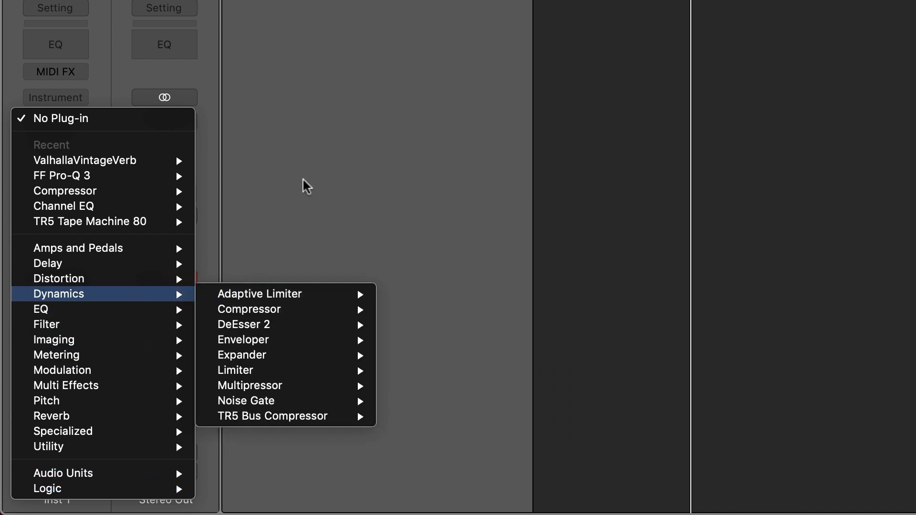
{"action": "left_click", "coordinate": [258, 274]}
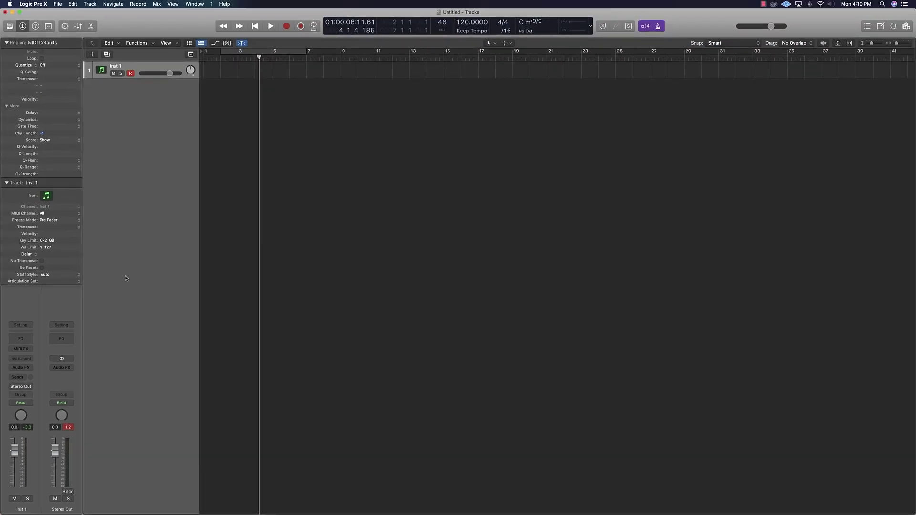
- Reopen the Plug-in Manager and create a new plug-in category named Favorites
{"action": "left_click", "coordinate": [40, 4]}
{"action": "mouse_move", "coordinate": [53, 24]}
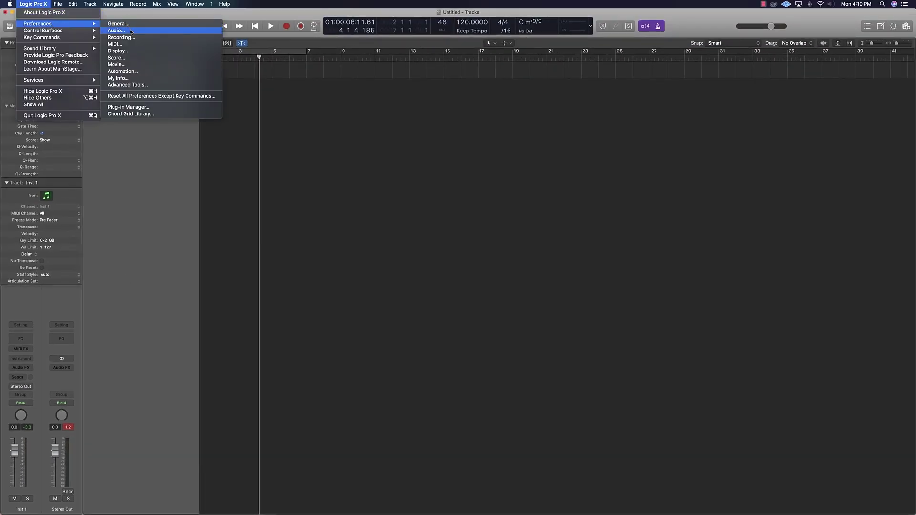
{"action": "left_click", "coordinate": [143, 107]}
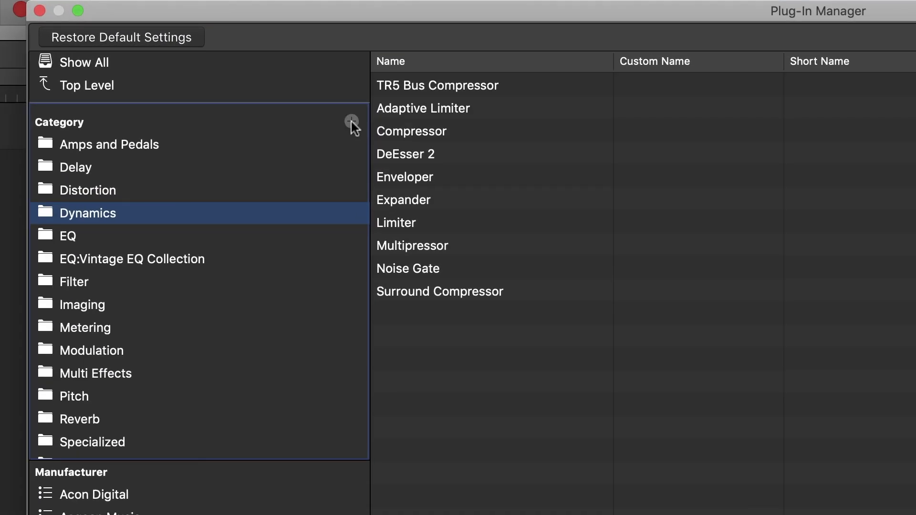
{"action": "left_click", "coordinate": [351, 122]}
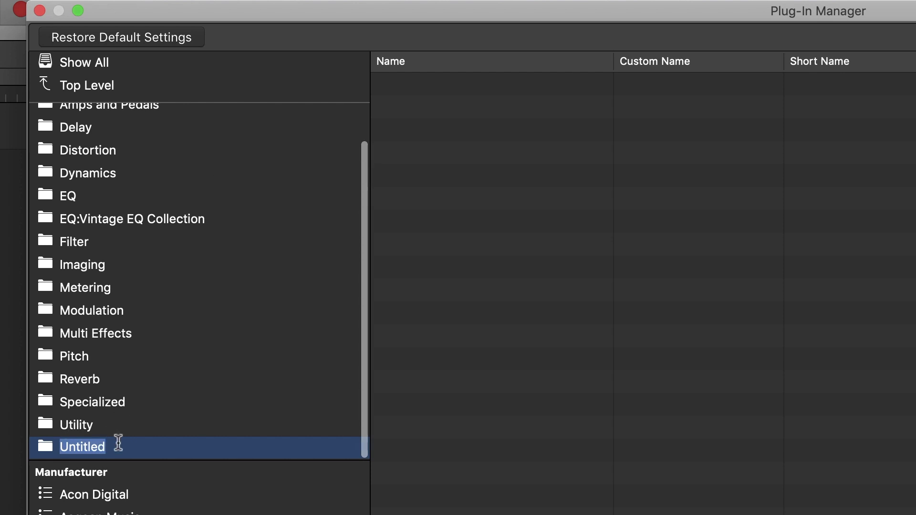
{"action": "type", "text": "Favorites"}
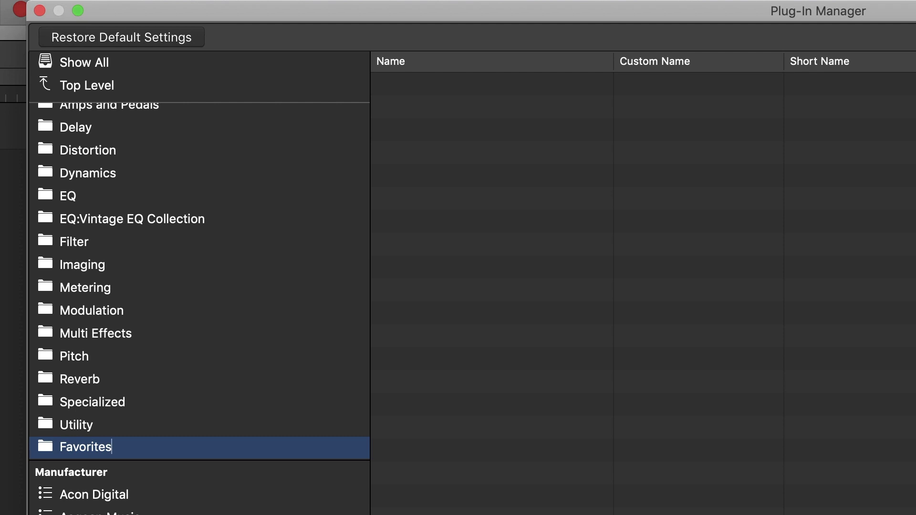
{"action": "key", "text": "Return"}
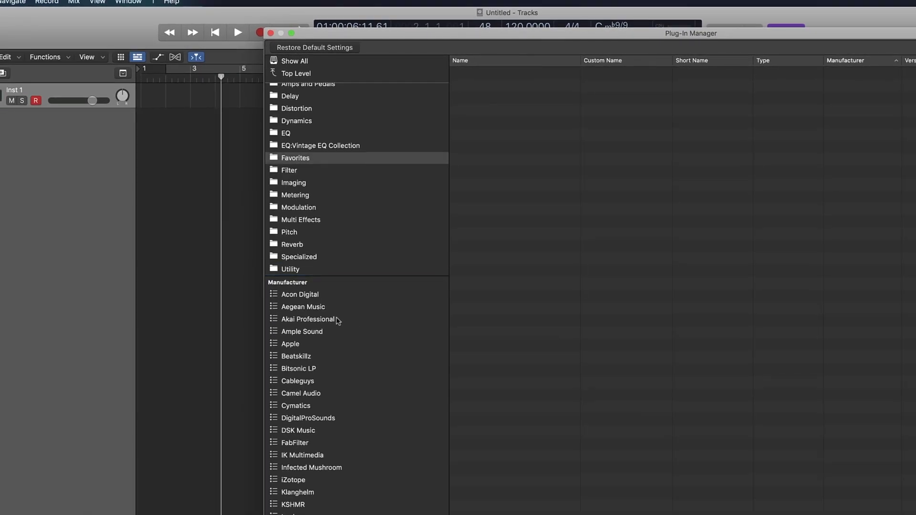
- Add Valhalla DSP's ValhallaVintageVerb to the Favorites category
{"action": "scroll", "coordinate": [339, 496], "scroll_direction": "down", "scroll_amount": 3}
{"action": "scroll", "coordinate": [359, 396], "scroll_direction": "down", "scroll_amount": 5}
{"action": "left_click", "coordinate": [296, 513]}
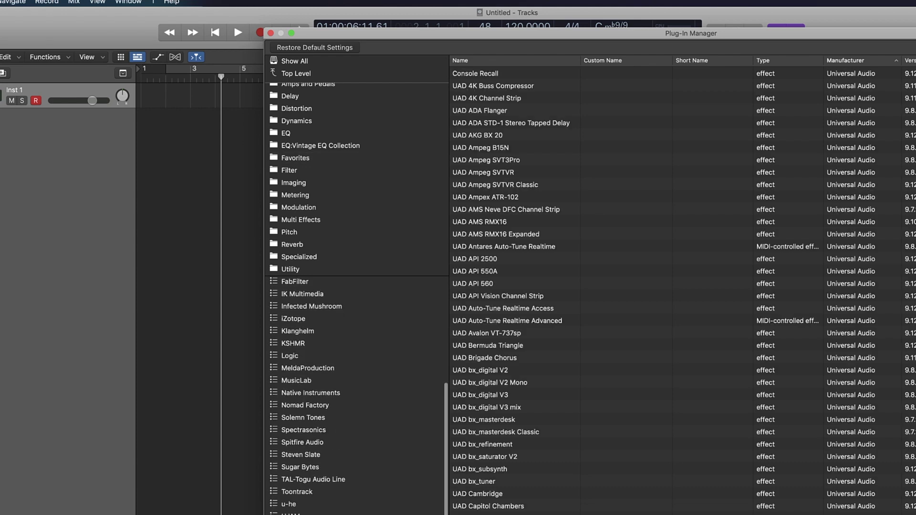
{"action": "left_click_drag", "start_coordinate": [496, 111], "coordinate": [302, 164]}
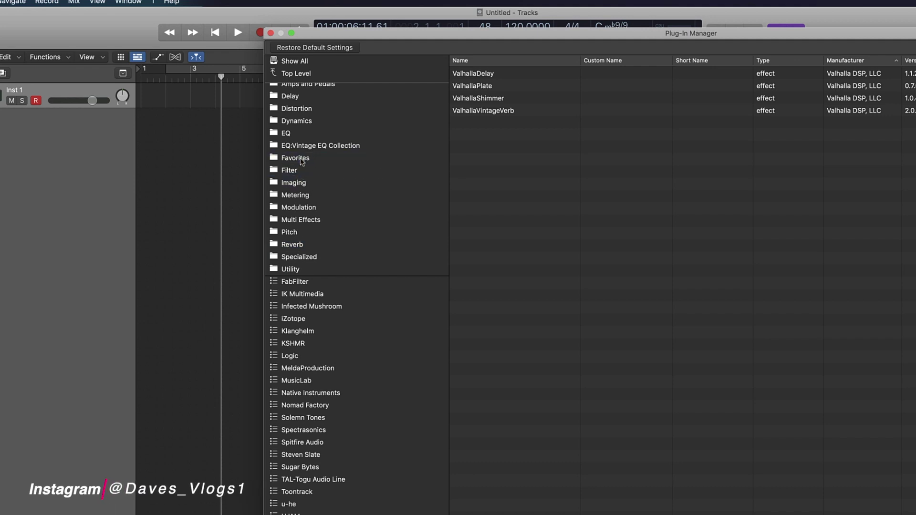
- Add Klanghelm's DC1A3 and FabFilter's FF Pro-L 2 to the Favorites category, review it, and close the Plug-in Manager
{"action": "left_click", "coordinate": [306, 332]}
{"action": "left_click_drag", "start_coordinate": [466, 74], "coordinate": [294, 161]}
{"action": "scroll", "coordinate": [409, 337], "scroll_direction": "up", "scroll_amount": 2}
{"action": "left_click", "coordinate": [305, 316]}
{"action": "left_click", "coordinate": [301, 160]}
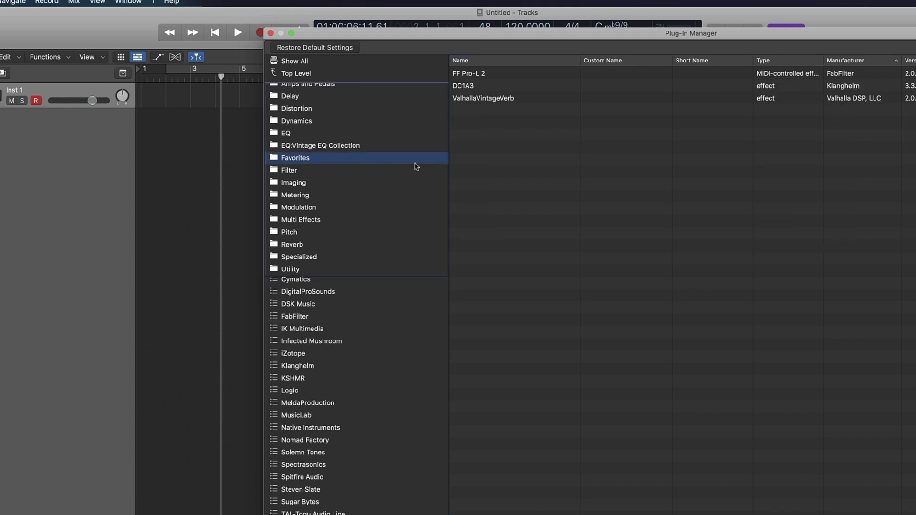
{"action": "key", "text": "super+w"}
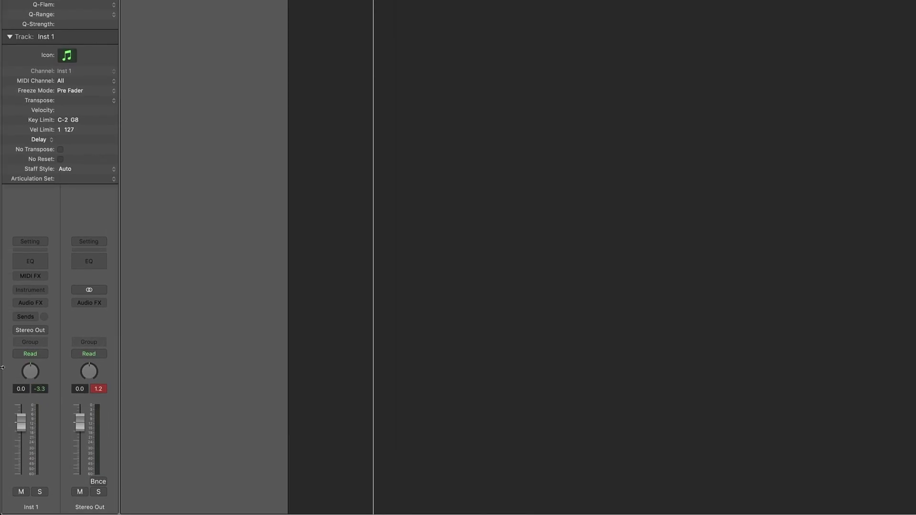
- Insert ValhallaVintageVerb from the Favorites category as an audio effect on the Inst 1 channel
{"action": "left_click", "coordinate": [37, 303]}
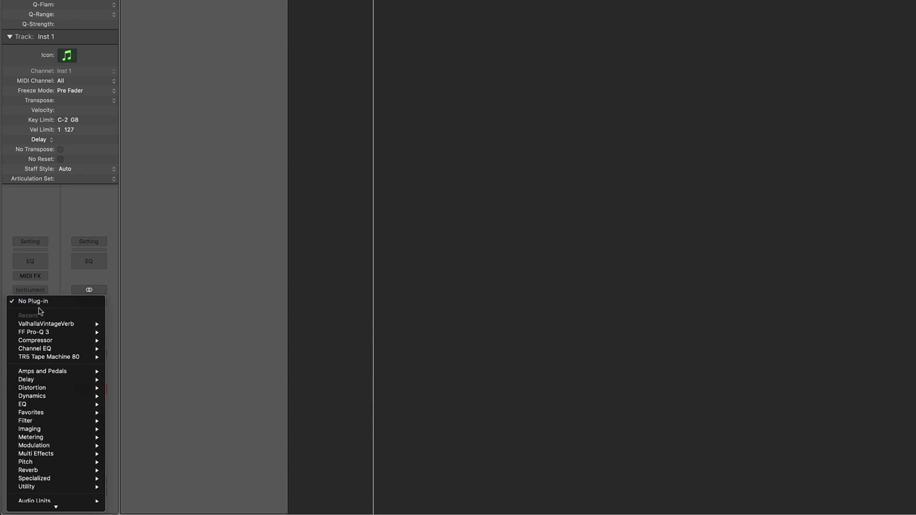
{"action": "mouse_move", "coordinate": [59, 418]}
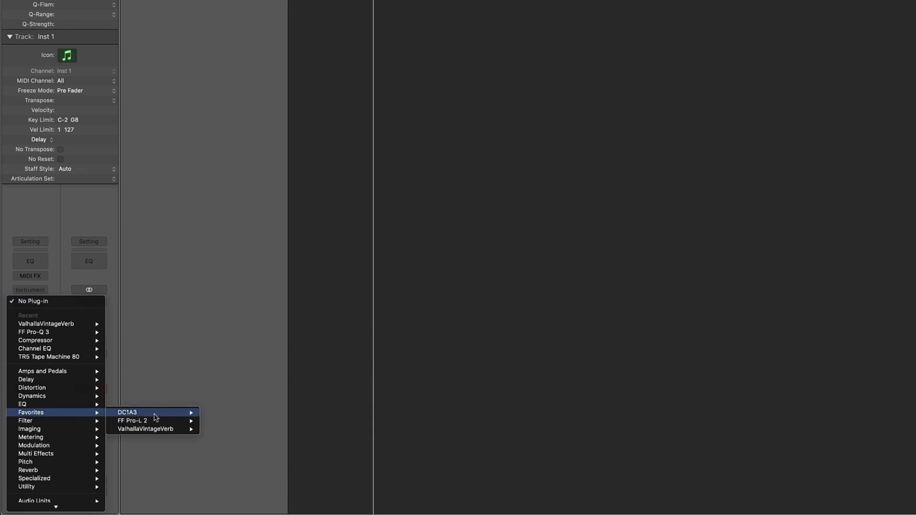
{"action": "mouse_move", "coordinate": [165, 432]}
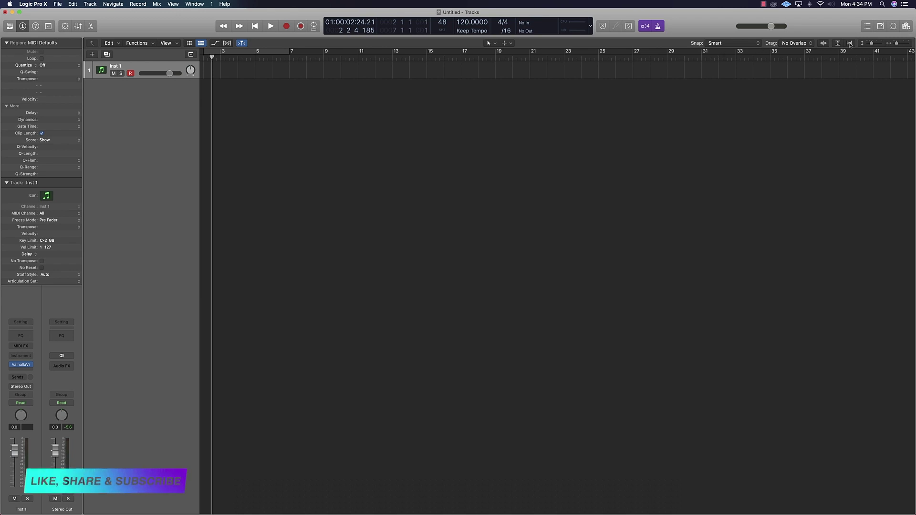
- Show the All Files browser and navigate to the SOUNDS folder on the external volume named after the owner
{"action": "left_click", "coordinate": [906, 26]}
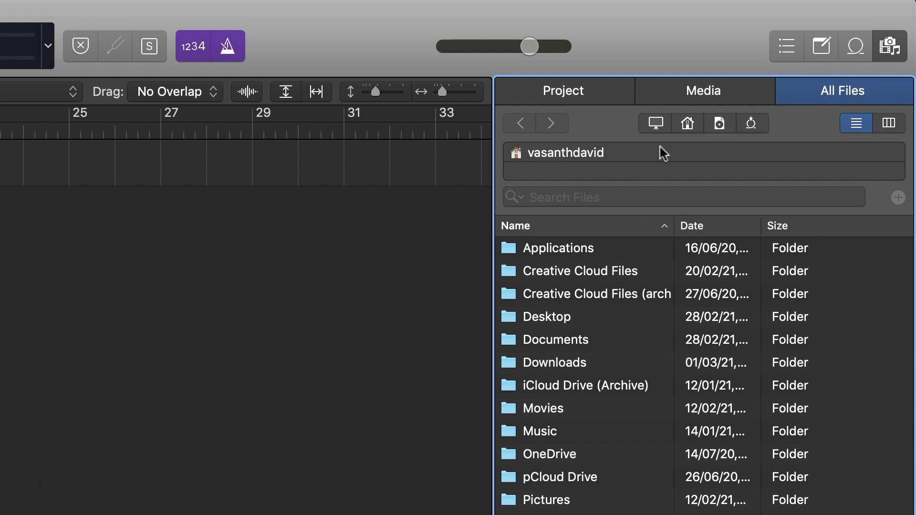
{"action": "left_click", "coordinate": [655, 121]}
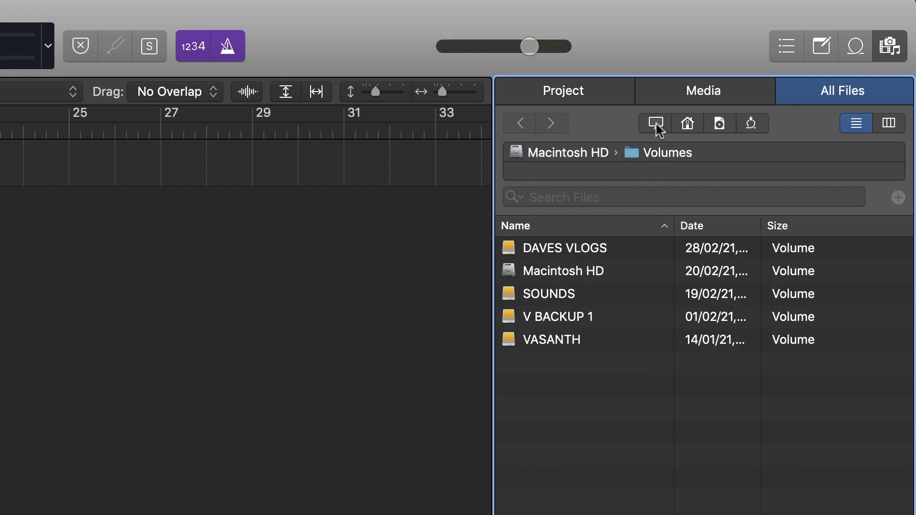
{"action": "double_click", "coordinate": [562, 339]}
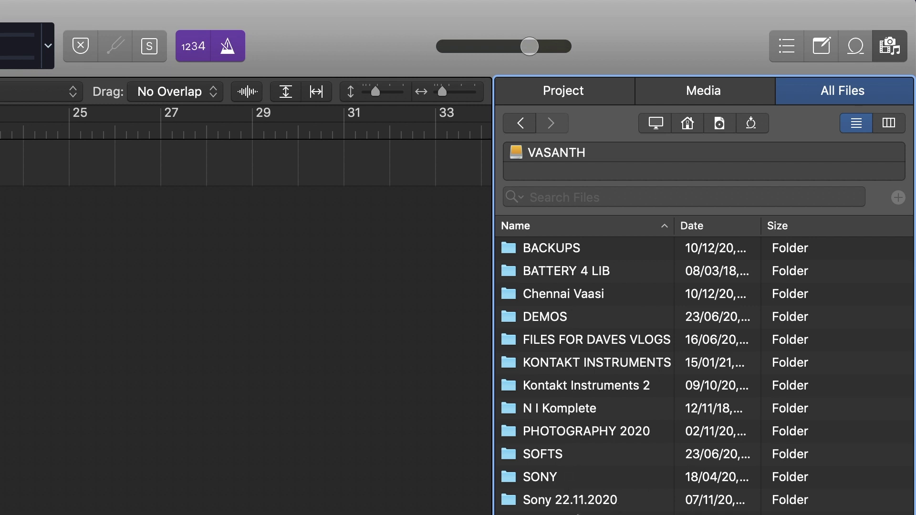
{"action": "double_click", "coordinate": [575, 512]}
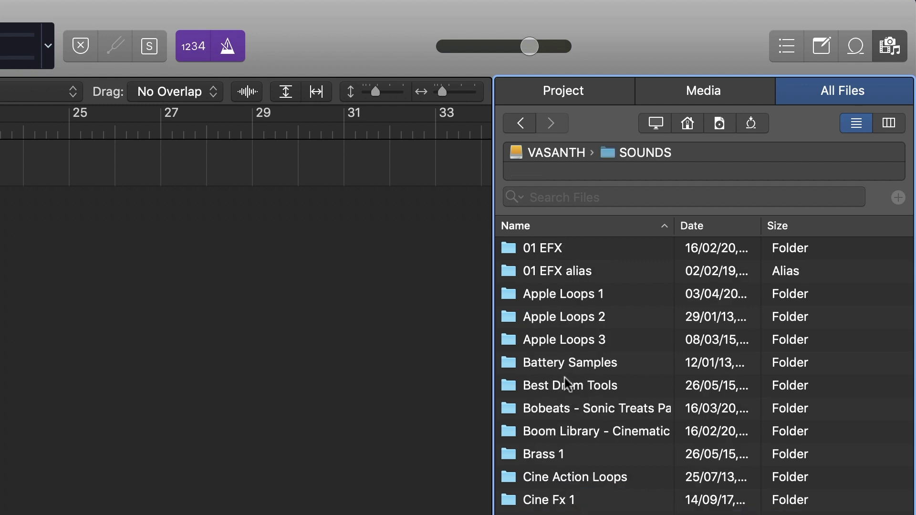
- Bookmark the Apple Loops 1 folder and open it from the browser's Bookmarks
{"action": "right_click", "coordinate": [566, 300]}
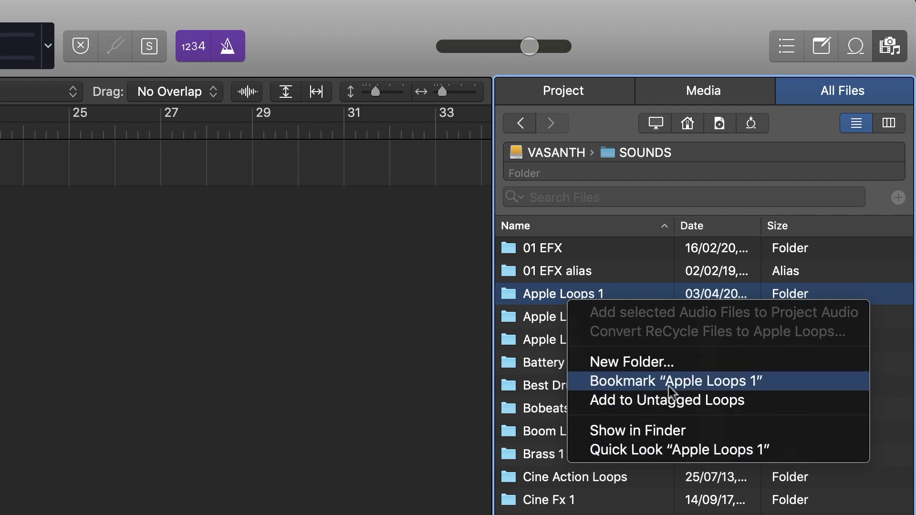
{"action": "left_click", "coordinate": [730, 384]}
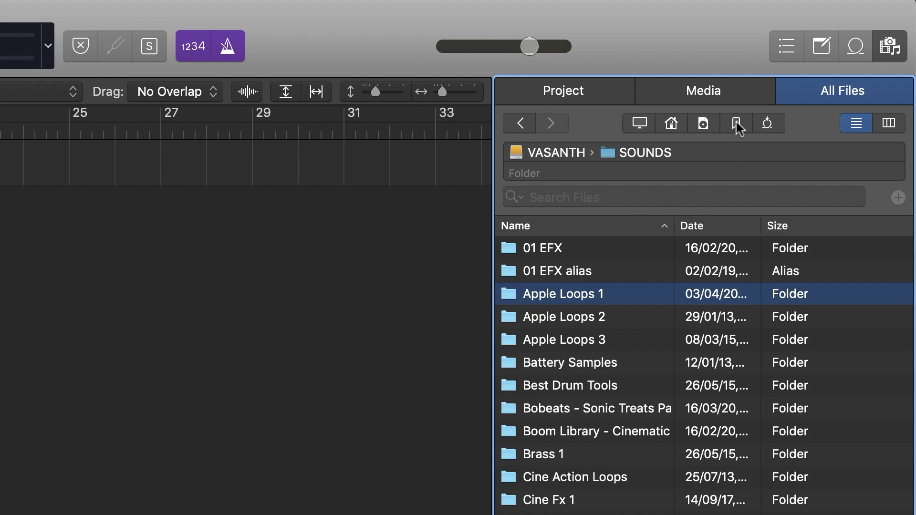
{"action": "left_click", "coordinate": [736, 123]}
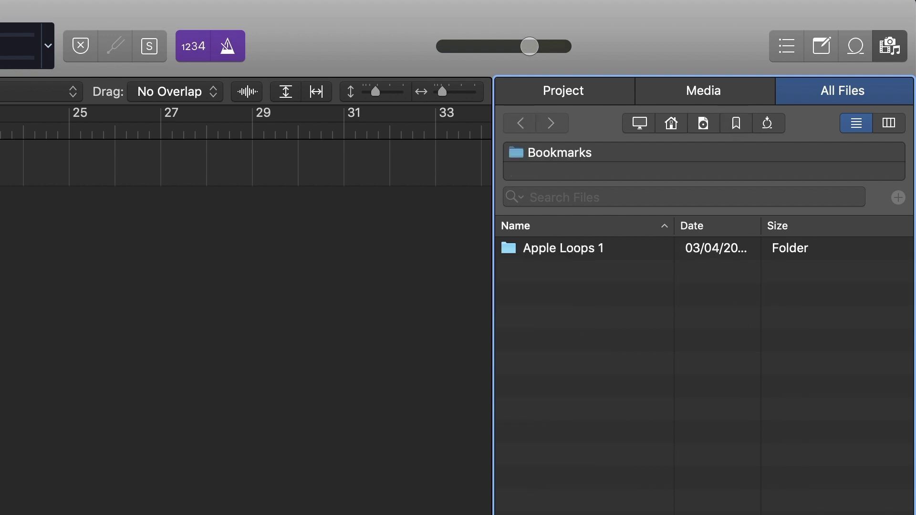
{"action": "double_click", "coordinate": [578, 250]}
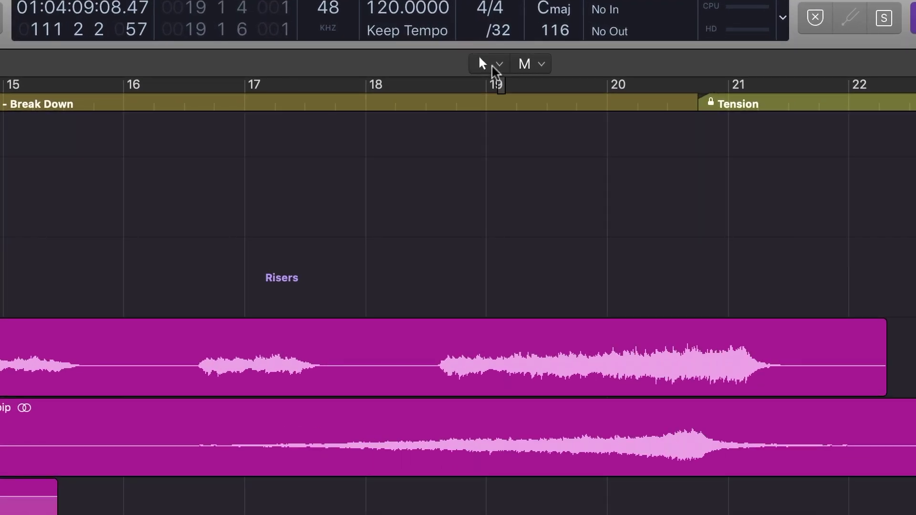
- Try moving the Riser_2 region to start at about bar 15 with the Pointer Tool, and undo the edit
{"action": "left_click", "coordinate": [496, 65]}
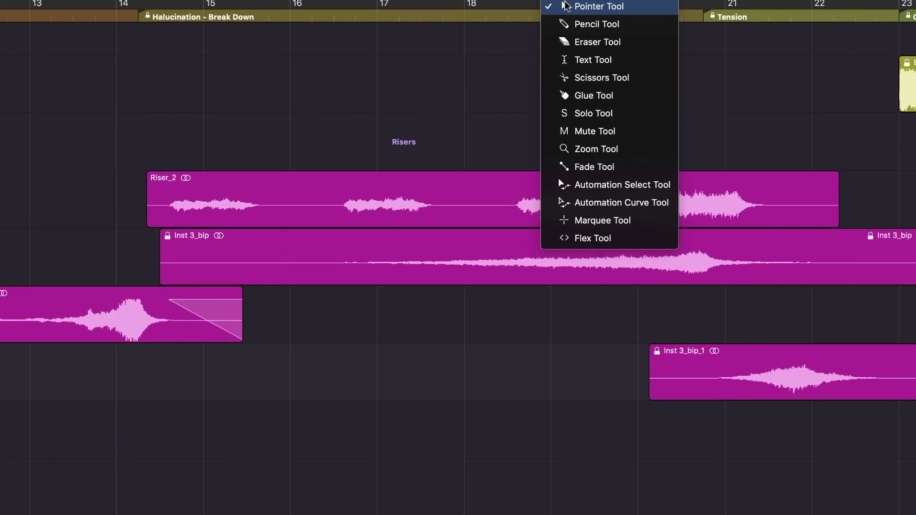
{"action": "left_click", "coordinate": [566, 6]}
{"action": "left_click_drag", "start_coordinate": [238, 205], "coordinate": [377, 193]}
{"action": "key", "text": "super+z"}
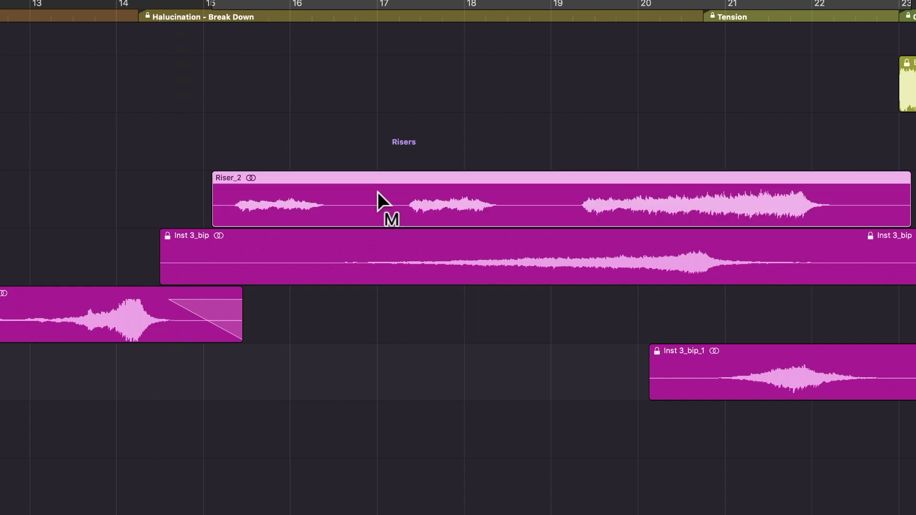
{"action": "scroll", "coordinate": [377, 193], "scroll_direction": "down", "scroll_amount": 10}
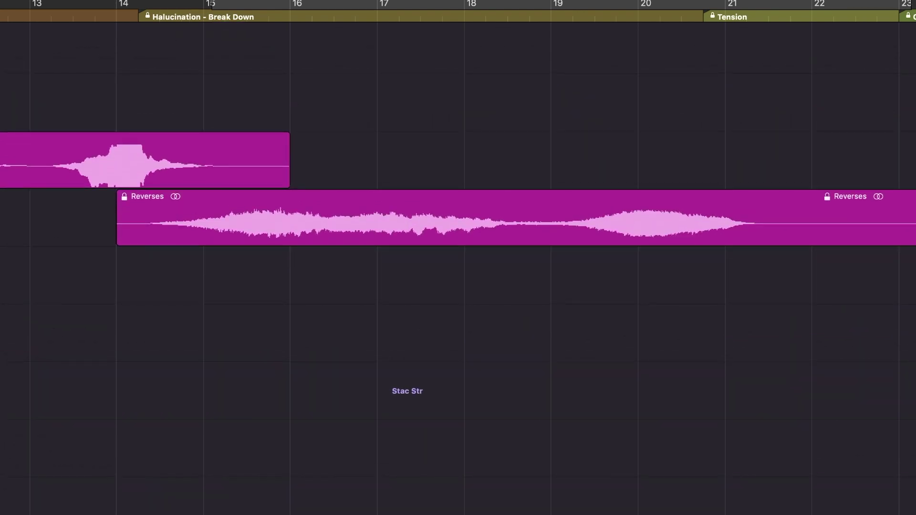
{"action": "key", "text": "super+z"}
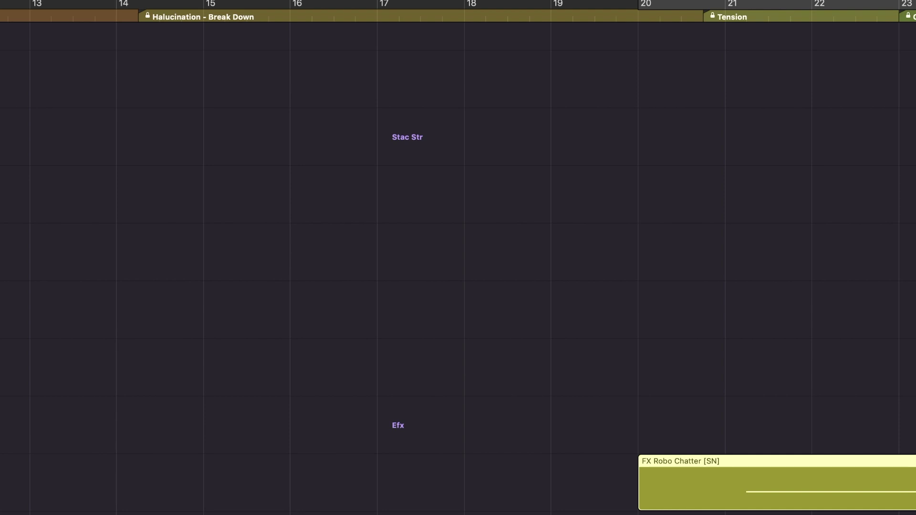
{"action": "key", "text": "super+z"}
{"action": "scroll", "coordinate": [458, 257], "scroll_direction": "up", "scroll_amount": 5}
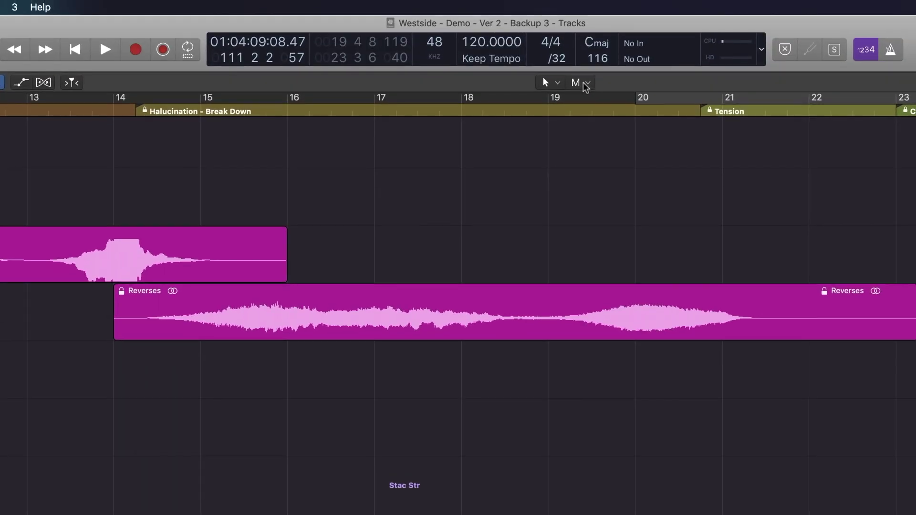
- Assign the Marquee Tool as the Command-click tool in the Tracks area
{"action": "left_click", "coordinate": [583, 83]}
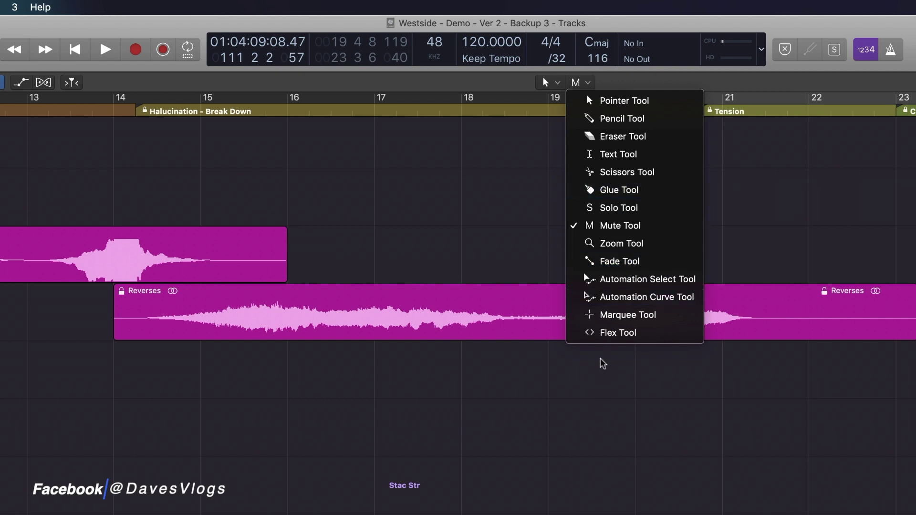
{"action": "left_click", "coordinate": [618, 320]}
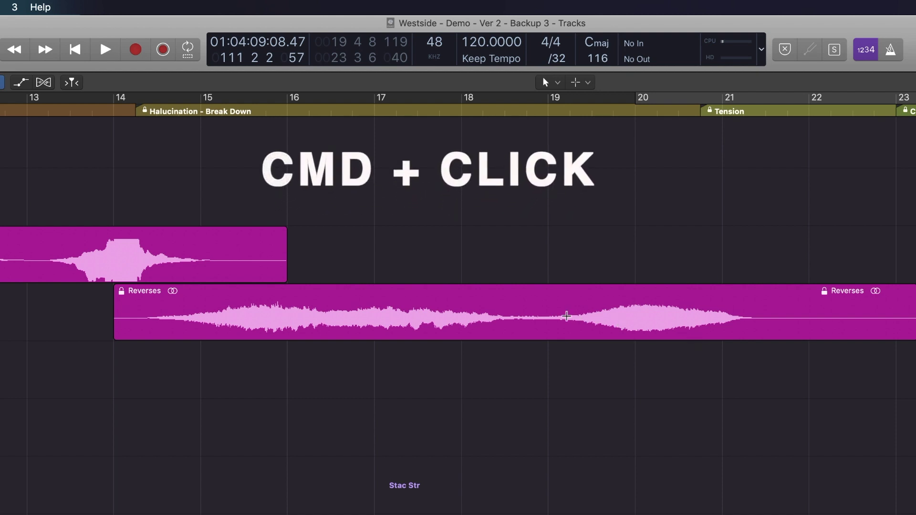
- Try splitting the Reverses region at five points between bar 19 and about bar 21 with the Marquee Tool, and undo the splits
{"action": "left_click", "coordinate": [548, 310], "text": "super"}
{"action": "left_click", "coordinate": [586, 309], "text": "super"}
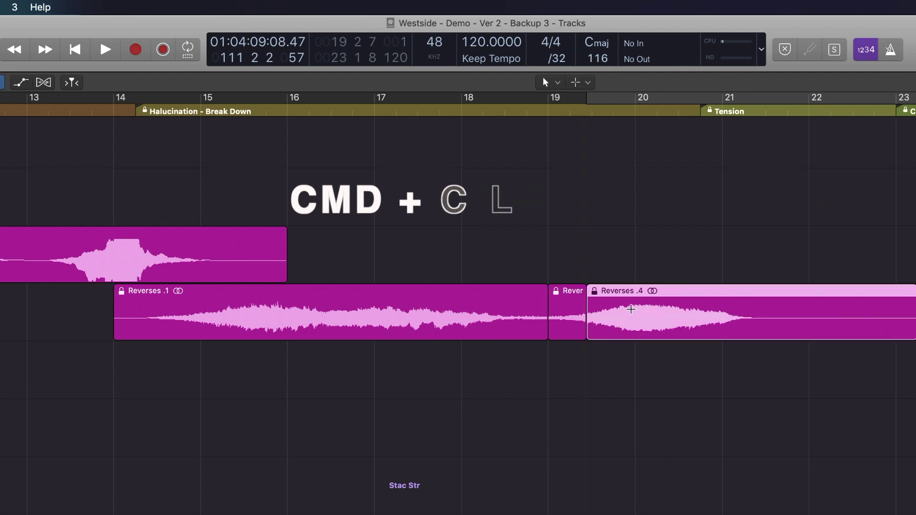
{"action": "left_click", "coordinate": [635, 311], "text": "super"}
{"action": "left_click", "coordinate": [684, 313], "text": "super"}
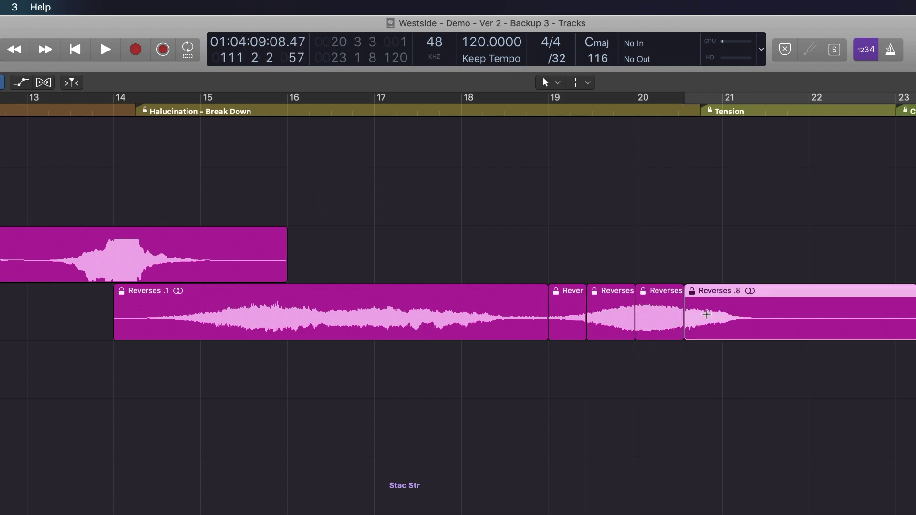
{"action": "left_click", "coordinate": [730, 315], "text": "super"}
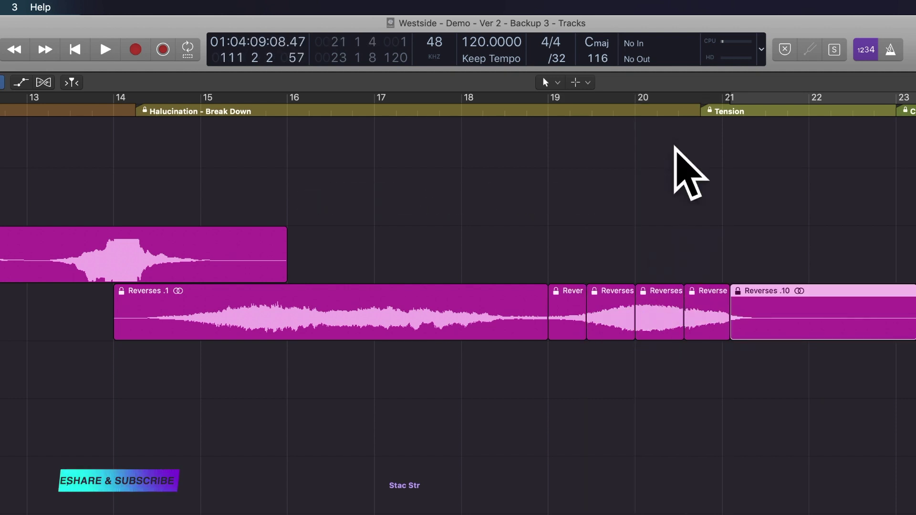
{"action": "key", "text": "super+z"}
{"action": "key", "text": "super+z"}
{"action": "key", "text": "super+z"}
{"action": "key", "text": "super+z"}
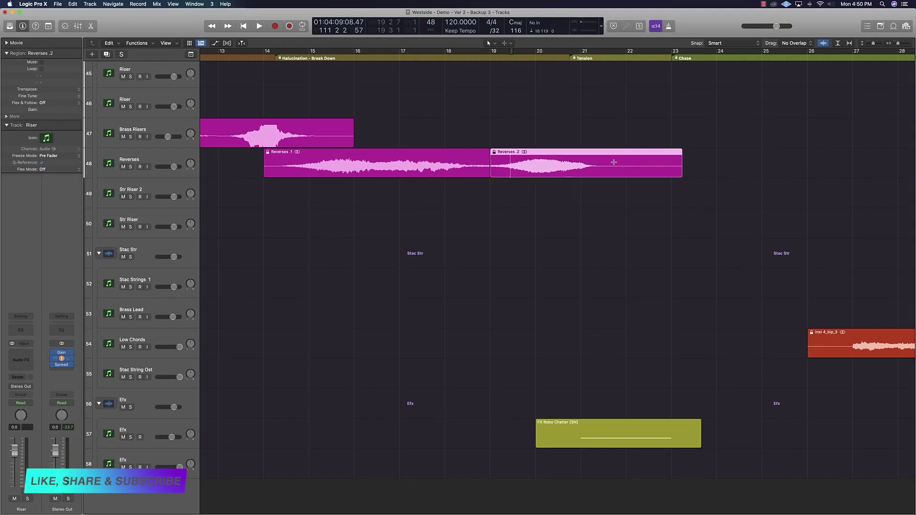
{"action": "key", "text": "super+z"}
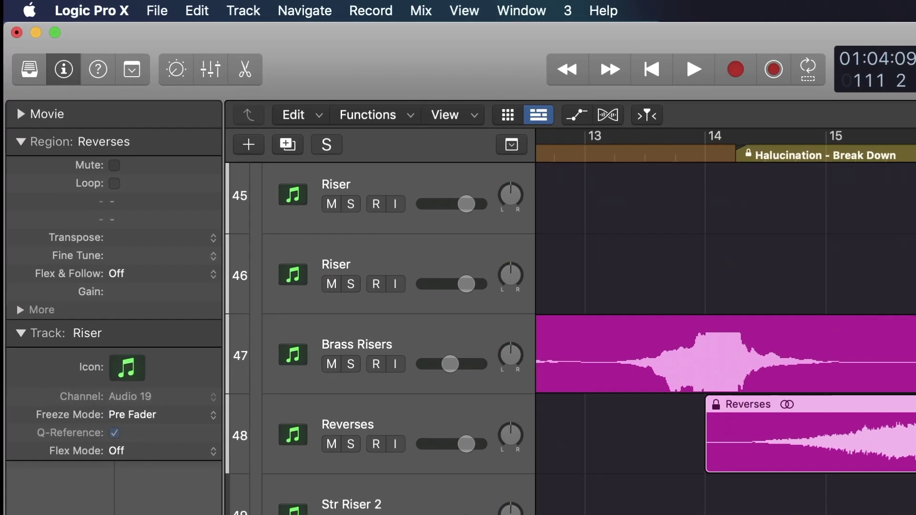
- Check that Show Advanced Tools is enabled in the Advanced preferences
{"action": "mouse_move", "coordinate": [128, 64]}
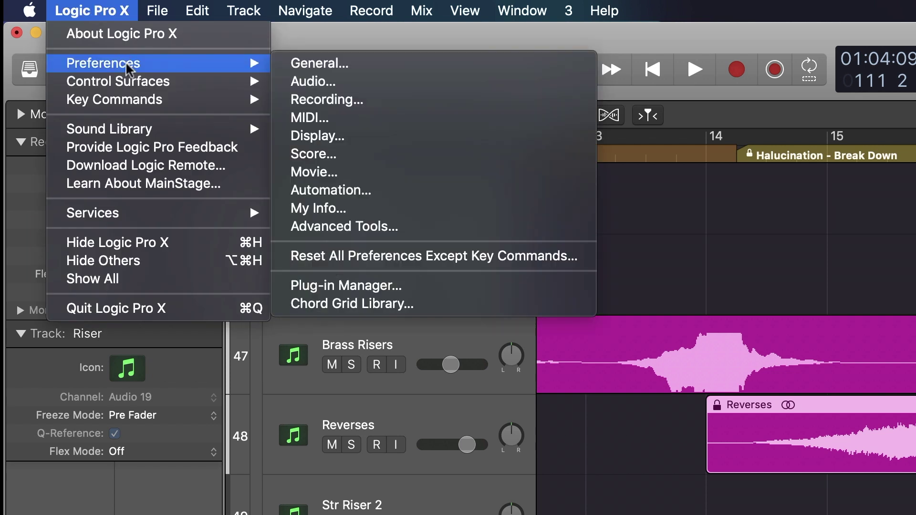
{"action": "left_click", "coordinate": [376, 66]}
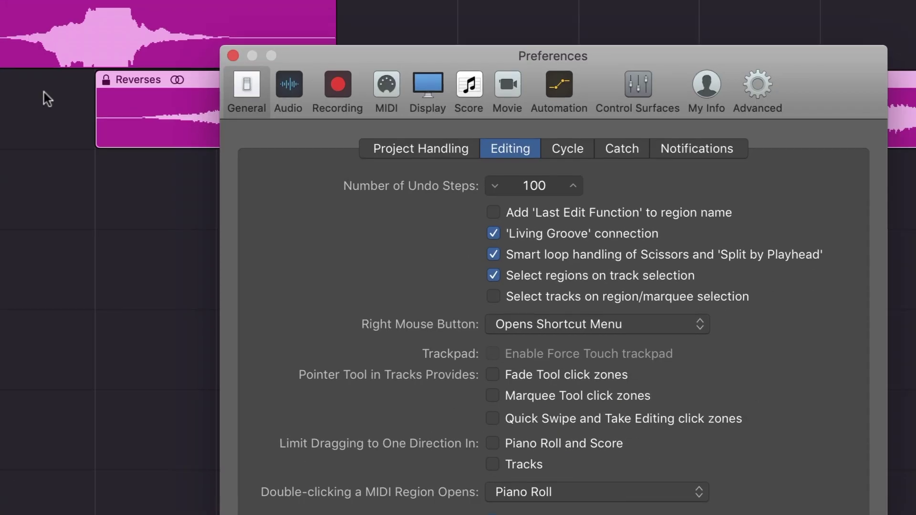
{"action": "left_click", "coordinate": [688, 43]}
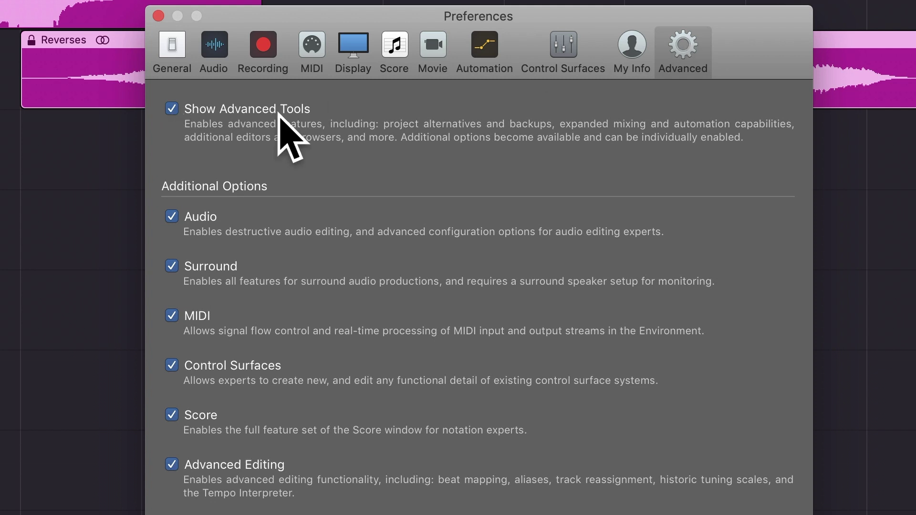
{"action": "left_click", "coordinate": [175, 110]}
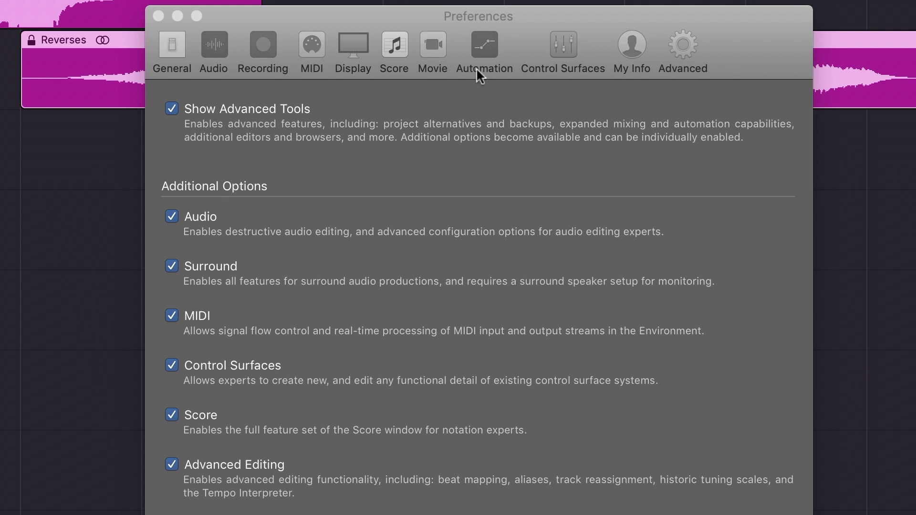
- Enable Fade Tool and Marquee Tool click zones for the Pointer Tool in the General Editing preferences, and close the preferences
{"action": "left_click", "coordinate": [178, 44]}
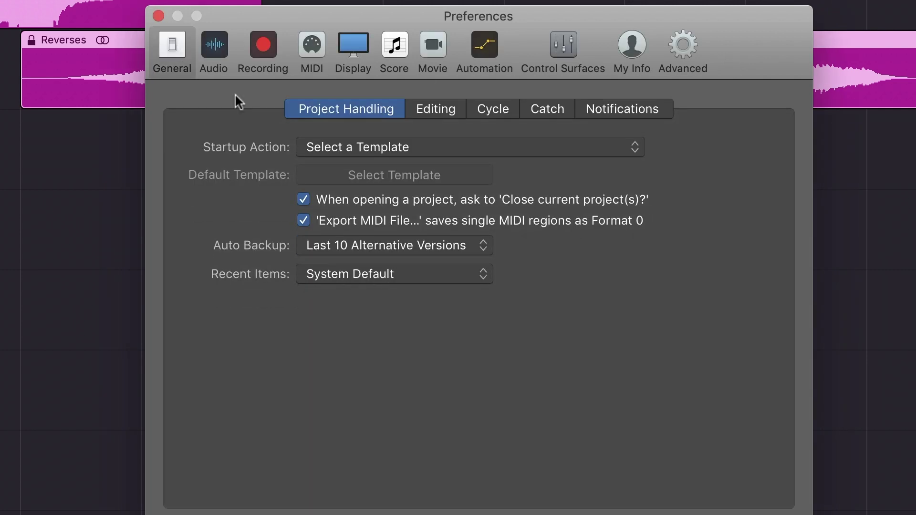
{"action": "left_click", "coordinate": [437, 111]}
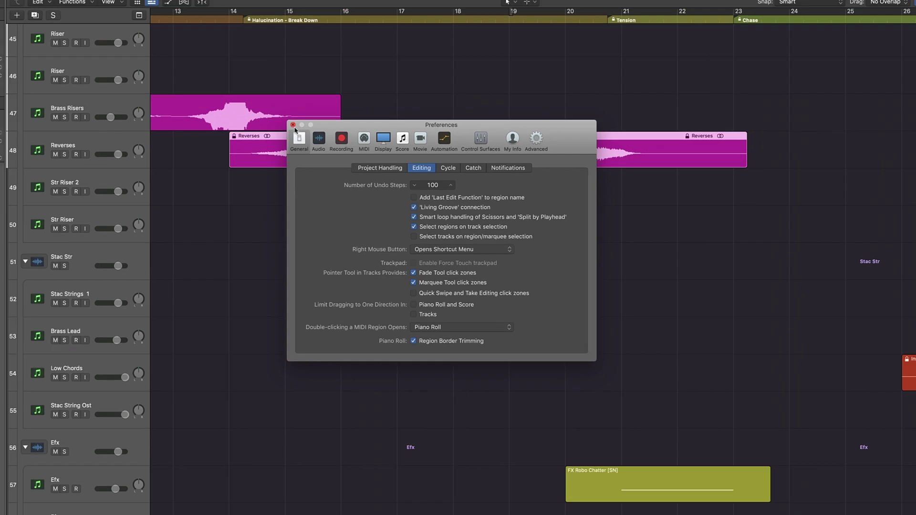
{"action": "key", "text": "super+w"}
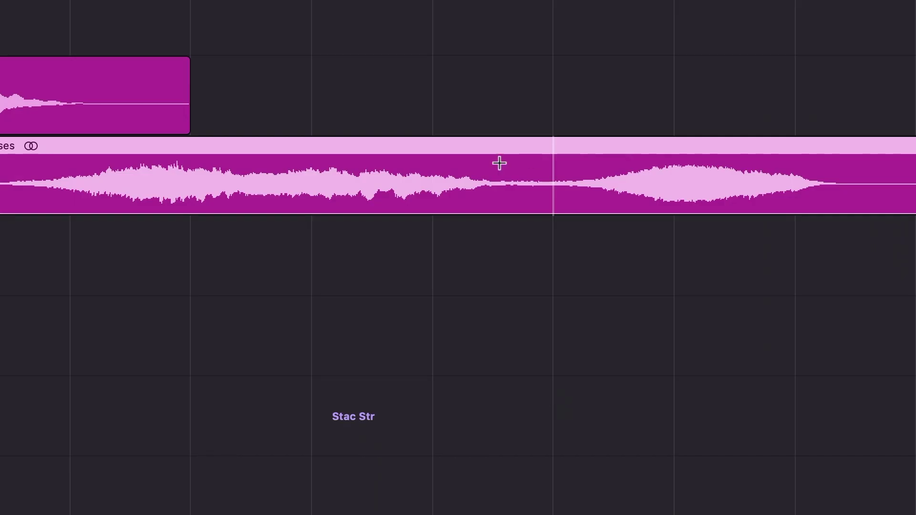
- Split the Reverses region at five points between about bars 18.7 and 19.9 using the Marquee Tool click zone
{"action": "left_click", "coordinate": [524, 195]}
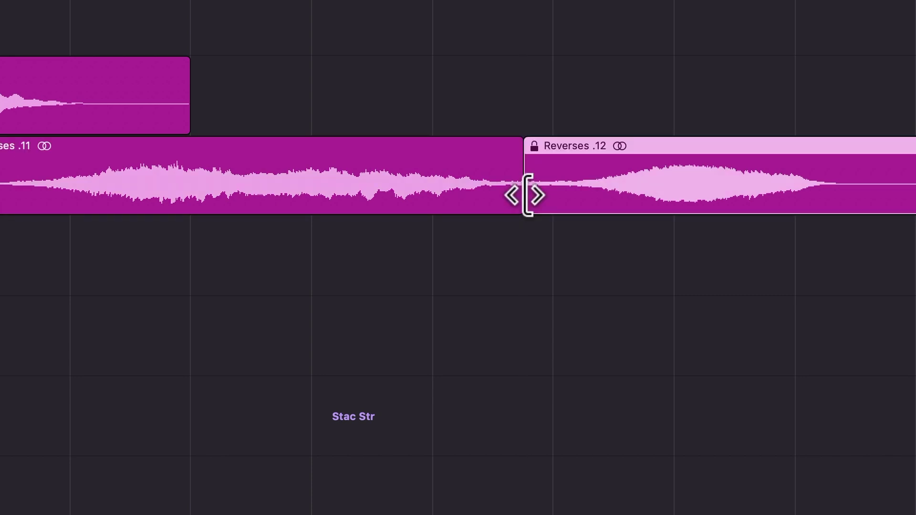
{"action": "left_click", "coordinate": [564, 195]}
{"action": "left_click", "coordinate": [599, 197]}
{"action": "left_click", "coordinate": [624, 197]}
{"action": "left_click", "coordinate": [662, 198]}
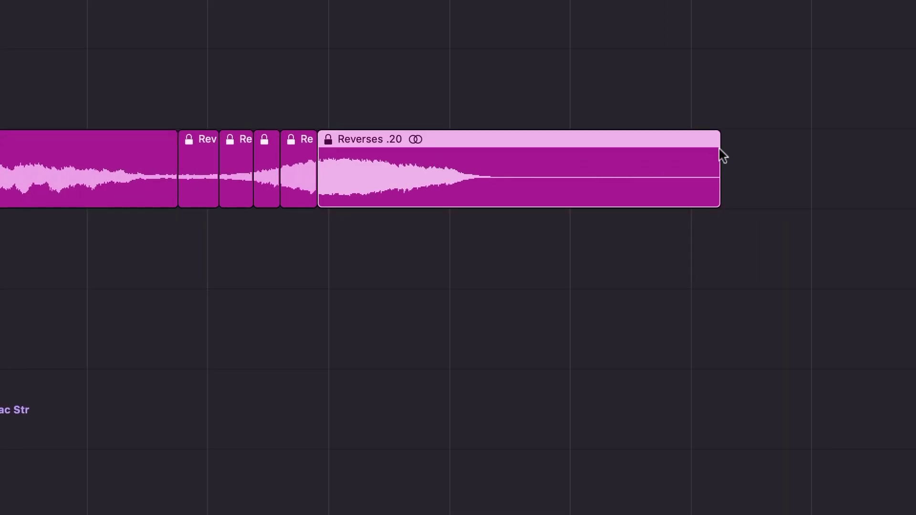
- Add a fade-out of about one bar to the last Reverses segment and a similar fade-in to the first one
{"action": "left_click_drag", "start_coordinate": [717, 139], "coordinate": [581, 194]}
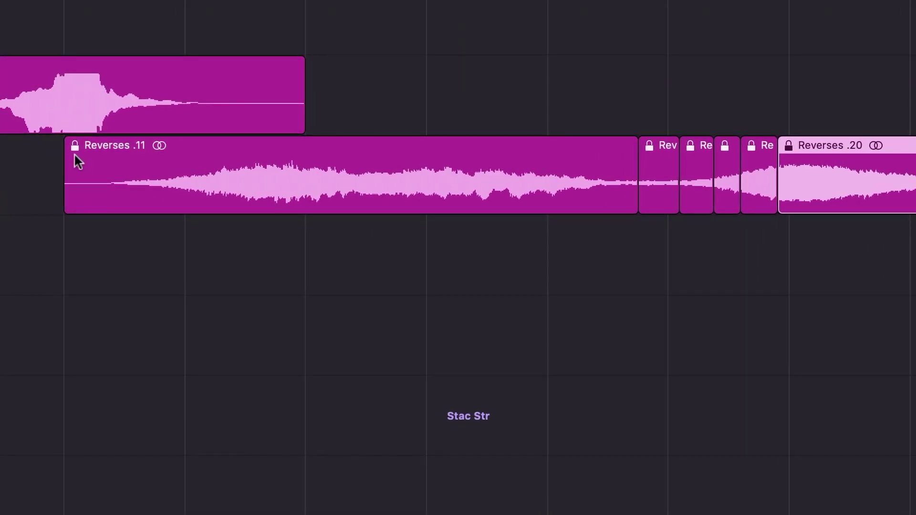
{"action": "left_click_drag", "start_coordinate": [56, 145], "coordinate": [191, 177]}
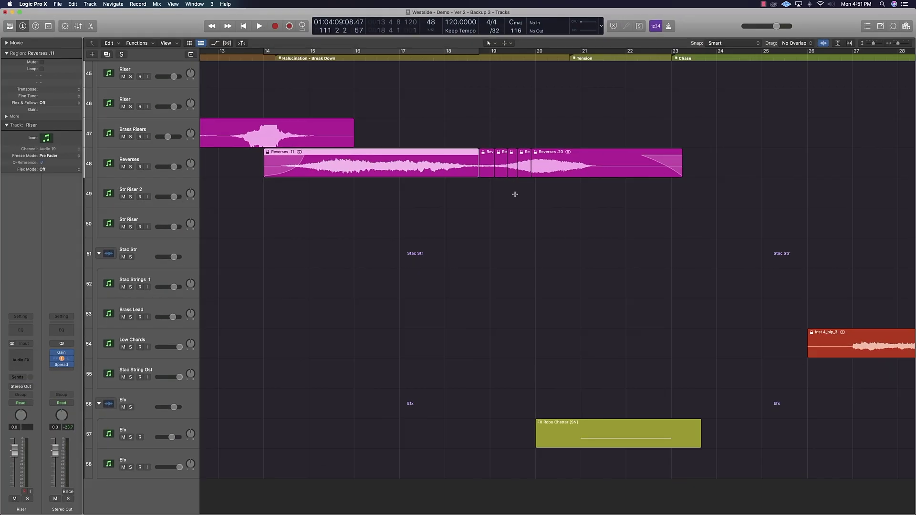
- Show the tools available for the Command-click tool
{"action": "left_click", "coordinate": [511, 44]}
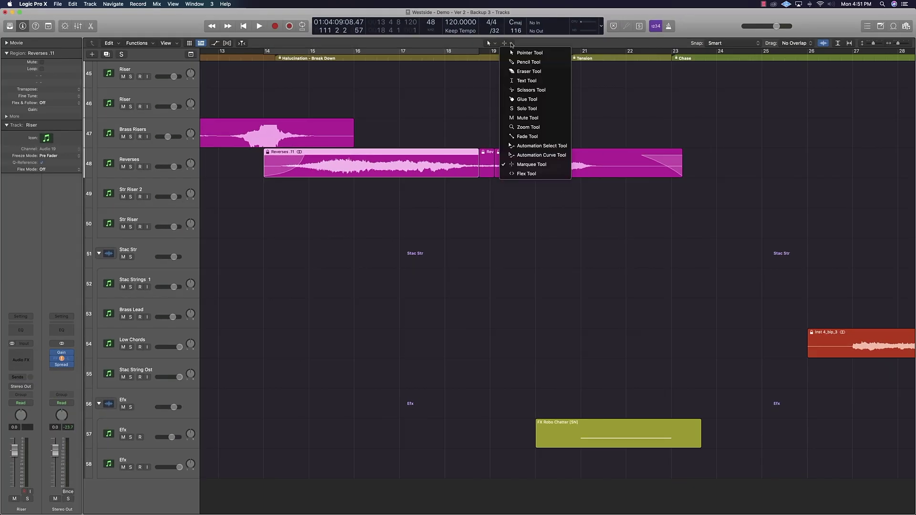